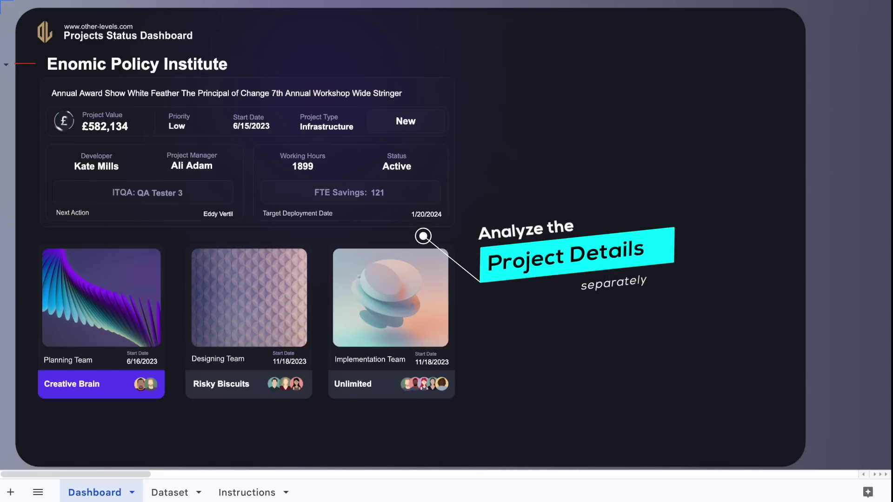
Show the Rose Canyon project details and exclude 2023 from the dashboard's year filter.
left_click(10, 66)
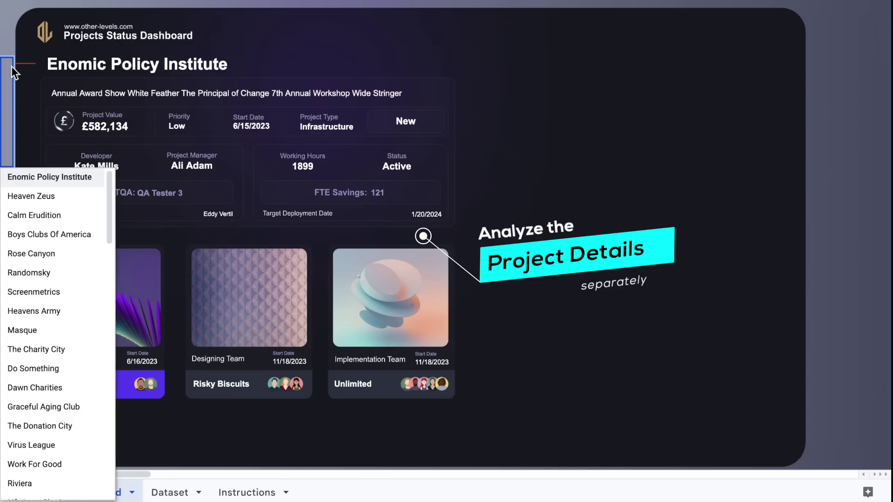
left_click(30, 254)
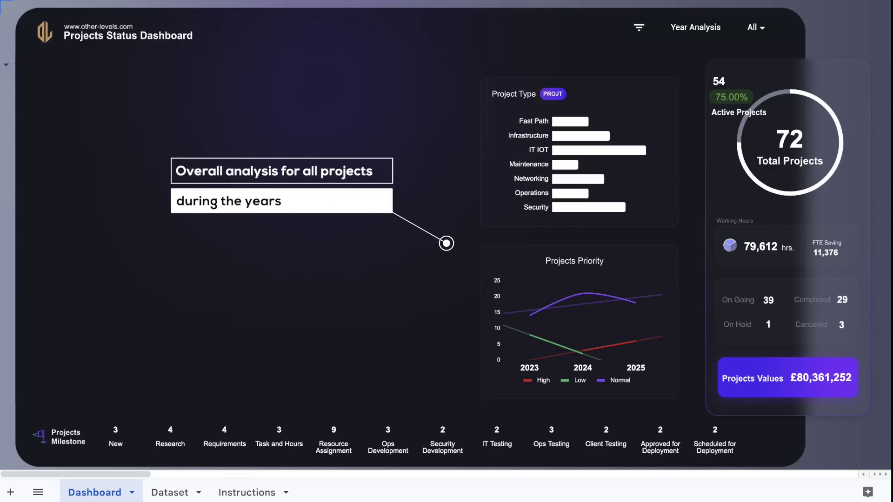
left_click(759, 28)
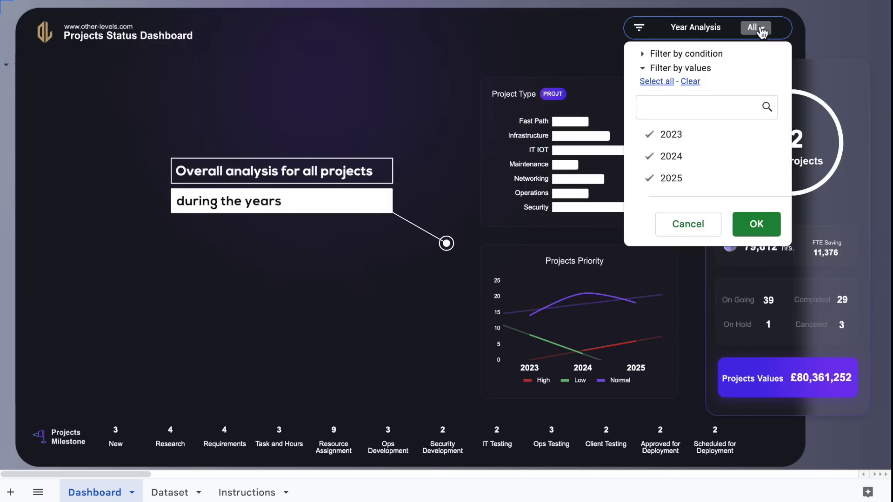
left_click(686, 135)
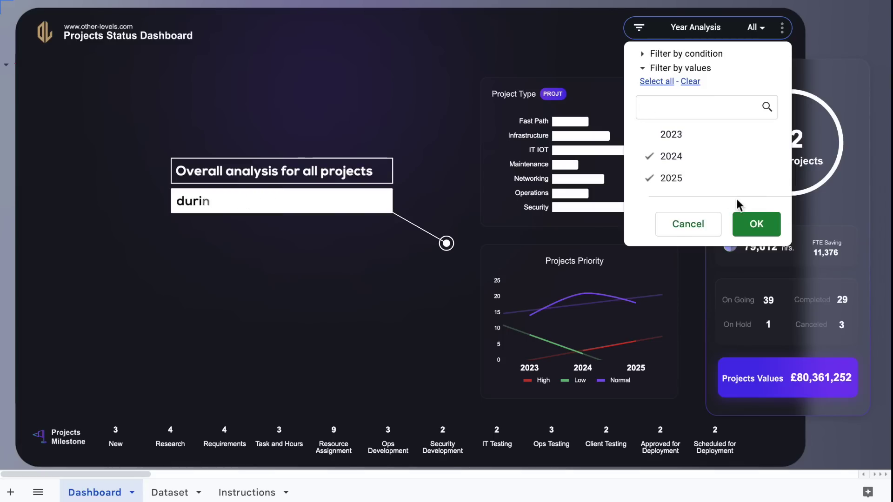
left_click(756, 223)
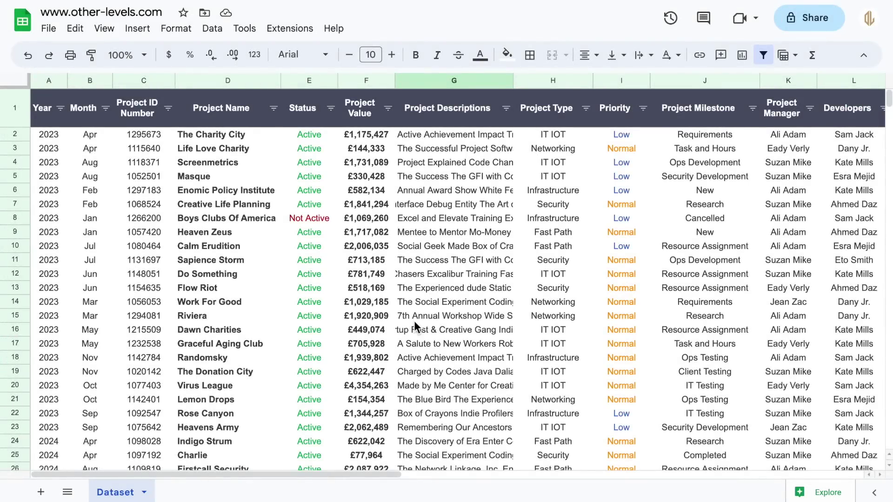
Create an empty pivot table on a new sheet from the Dataset range A1:Z73.
scroll(414, 321, "right", 15)
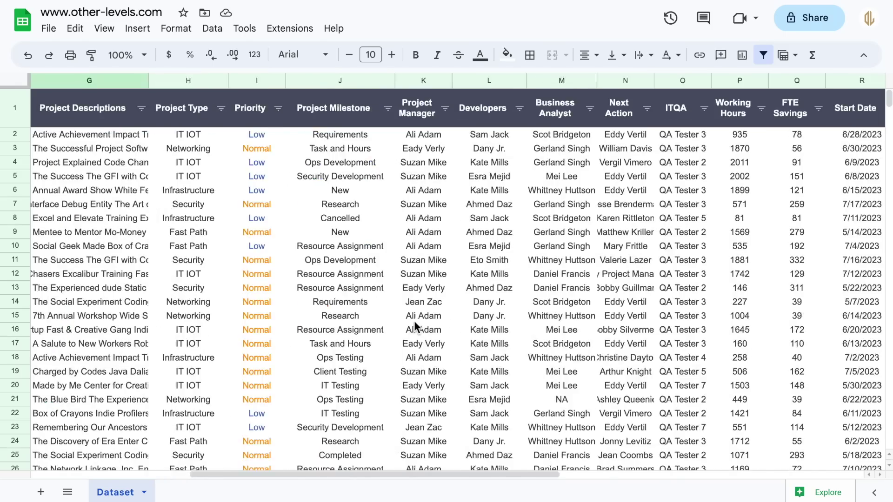
scroll(415, 327, "left", 10)
scroll(414, 321, "left", 10)
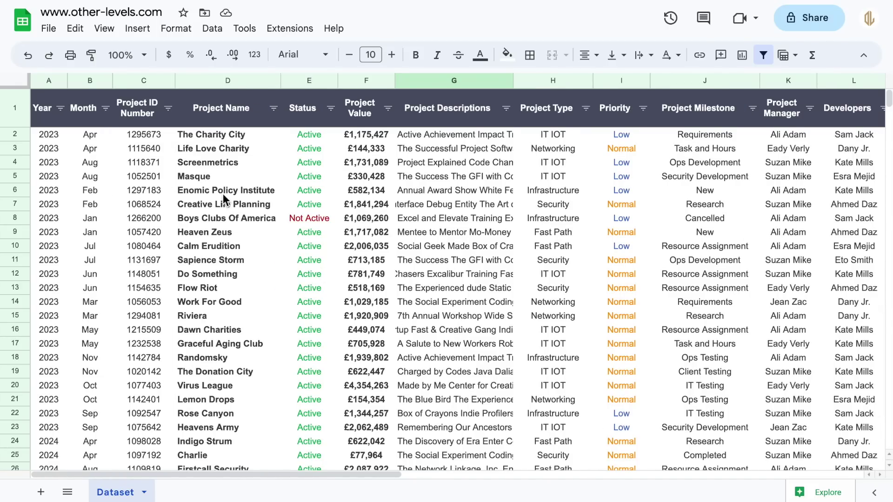
left_click(222, 191)
left_click(143, 32)
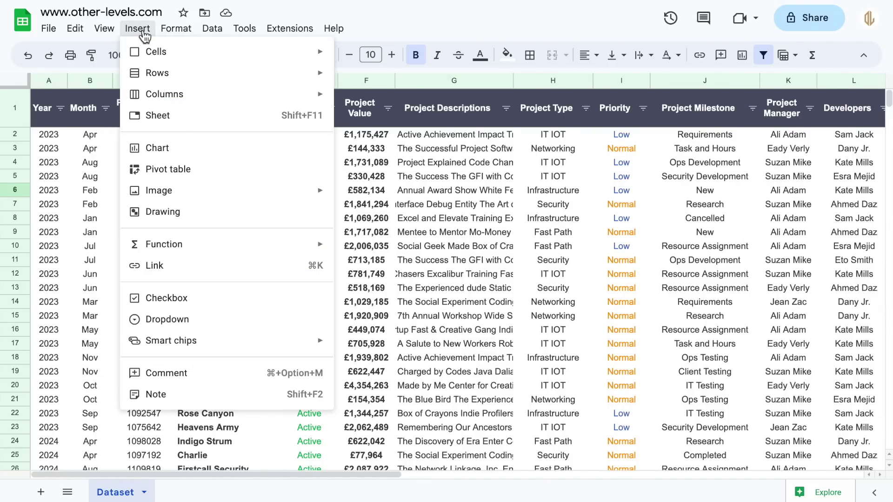
left_click(179, 169)
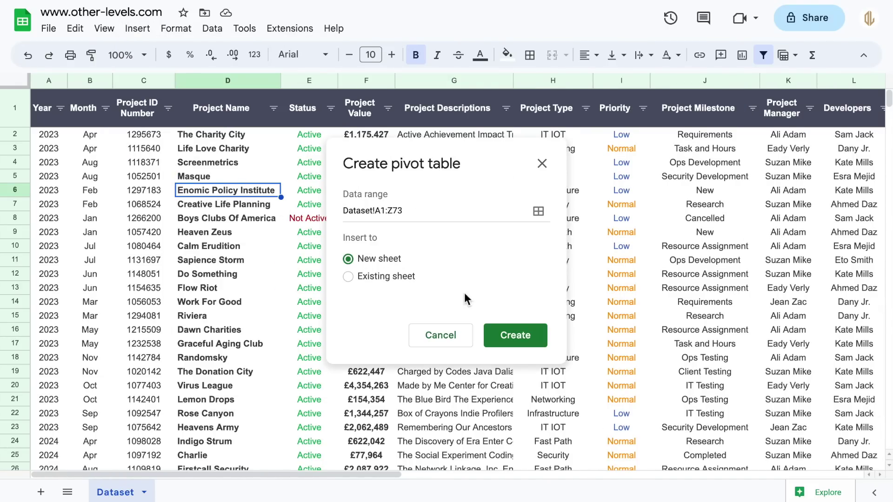
left_click(530, 342)
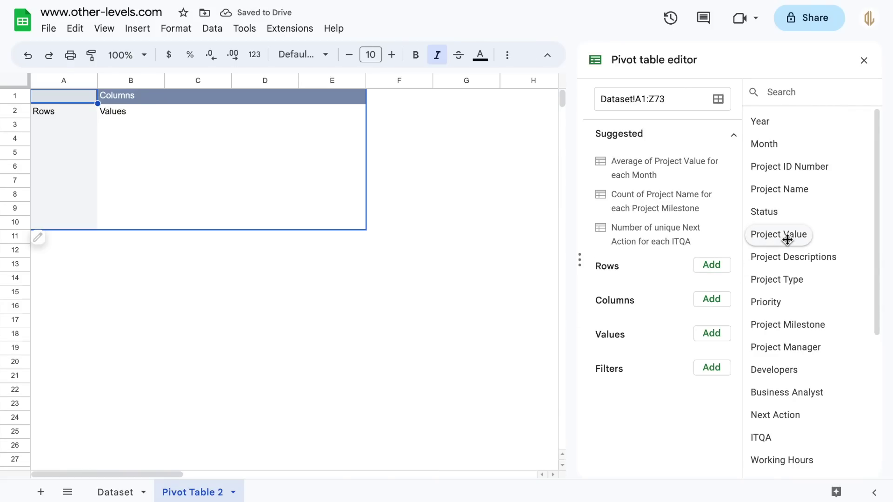
Add Project Value, FTE Savings and Working Hours as summed pivot values.
left_click_drag(788, 238, 634, 259)
scroll(860, 335, "down", 4)
left_click_drag(853, 327, 652, 320)
left_click_drag(790, 303, 641, 402)
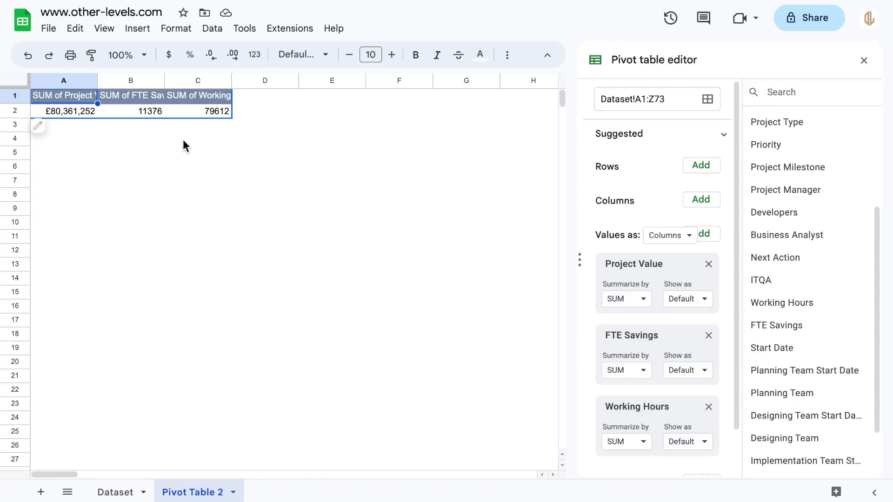
Format the FTE Savings (11,376) and Working Hours (79,612) totals as whole numbers.
left_click(149, 110)
left_click(254, 54)
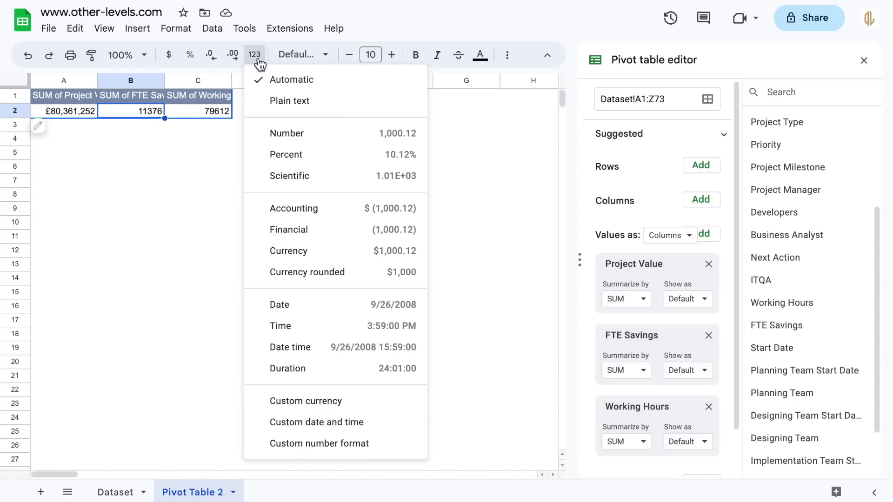
left_click(407, 140)
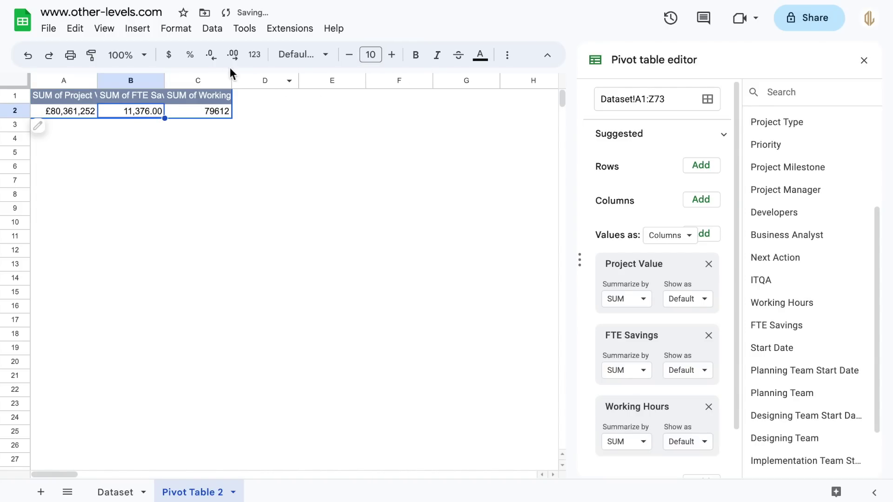
left_click(211, 56)
left_click(211, 55)
left_click(207, 112)
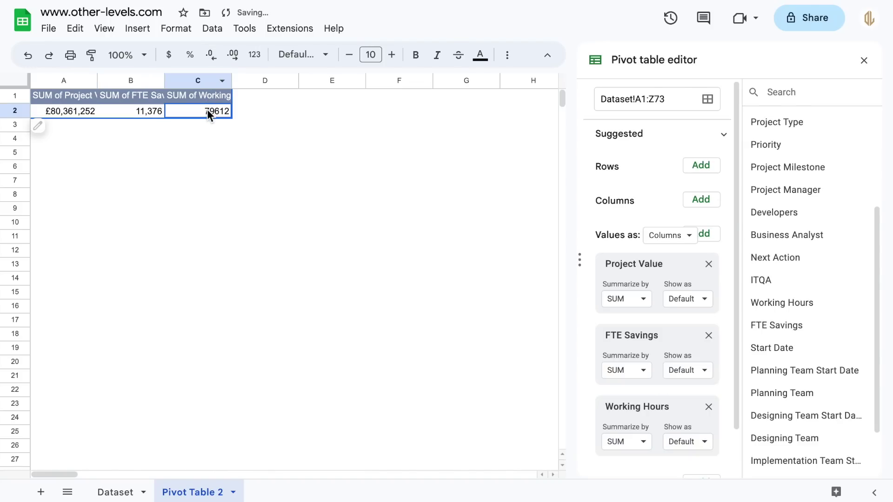
left_click(255, 55)
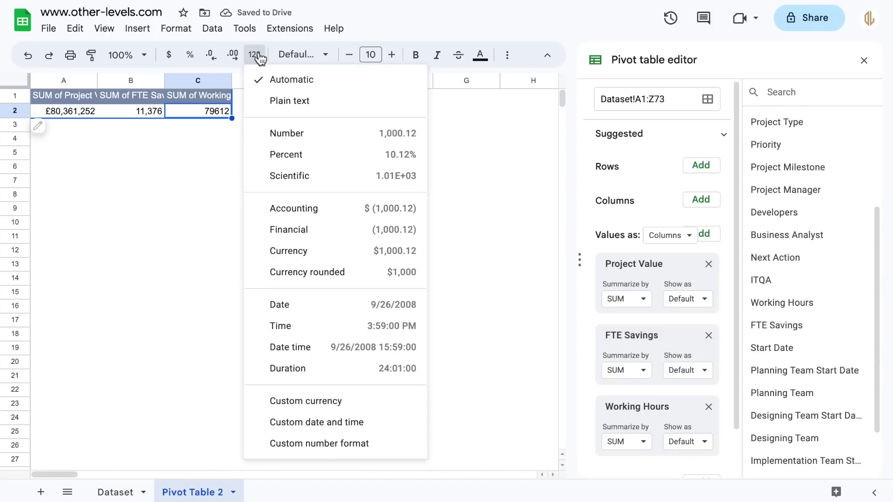
left_click(342, 131)
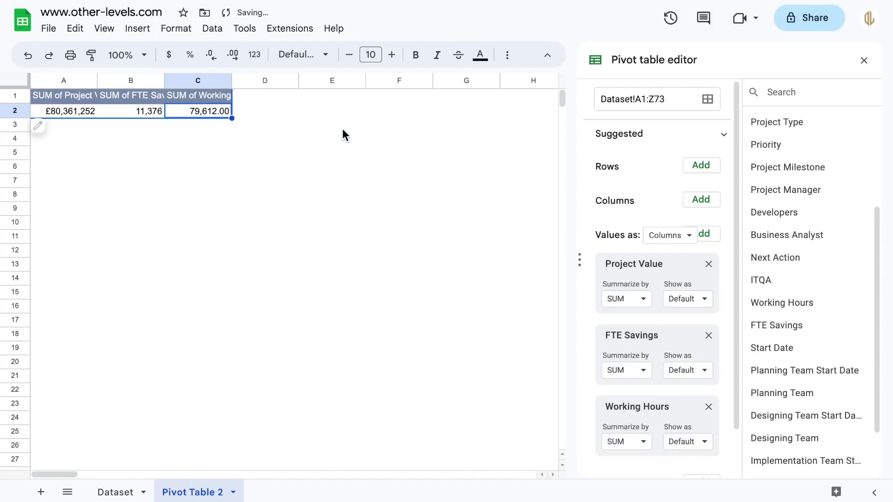
left_click(212, 60)
left_click(864, 61)
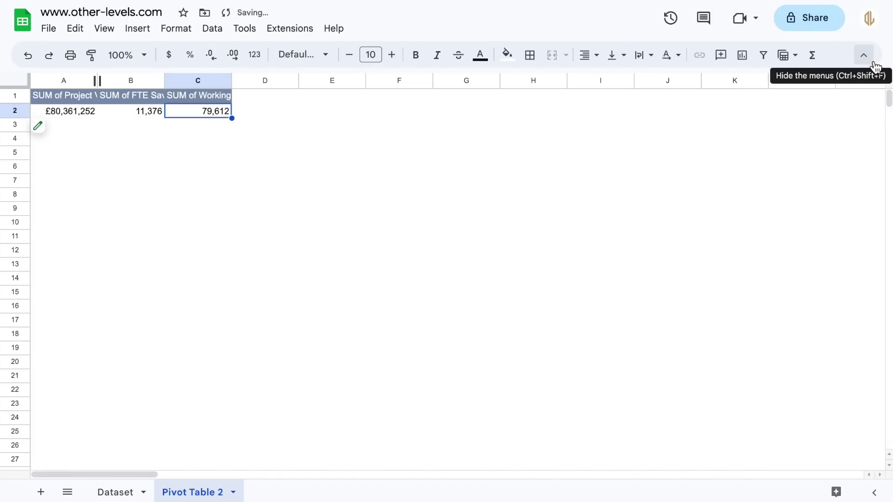
Move the pivot table further right on the sheet.
left_click_drag(70, 110, 153, 95)
left_click_drag(221, 88, 214, 112)
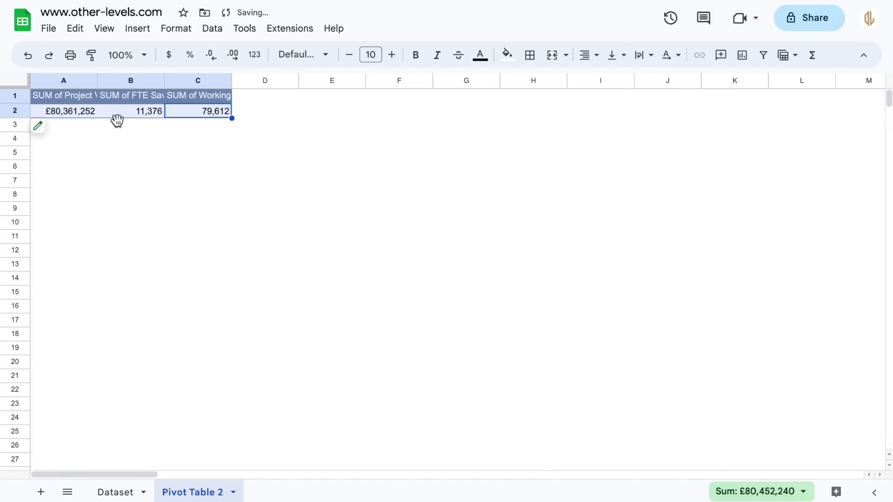
left_click_drag(117, 120, 691, 152)
scroll(669, 217, "right", 2)
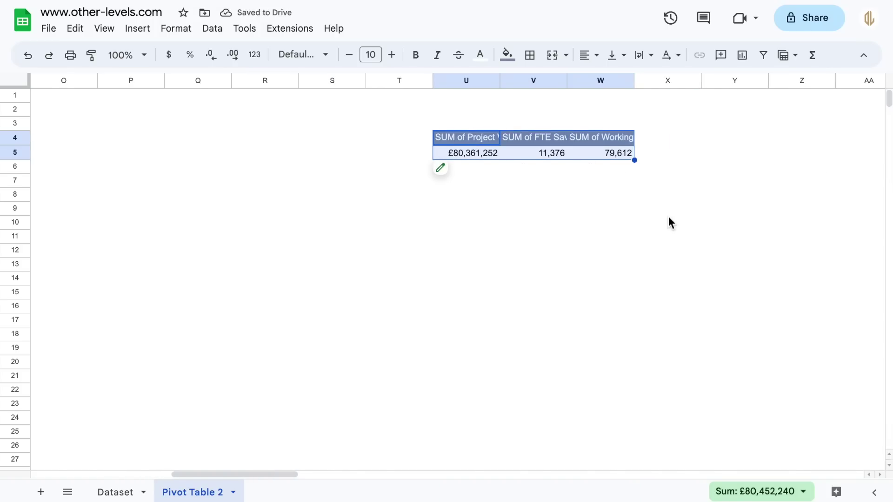
Give column T a dotted grey left border.
left_click(381, 80)
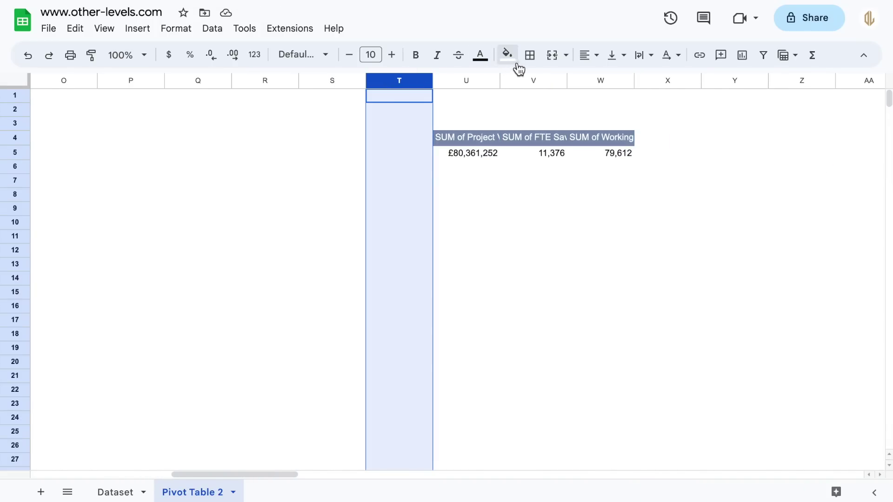
left_click(530, 56)
left_click(662, 105)
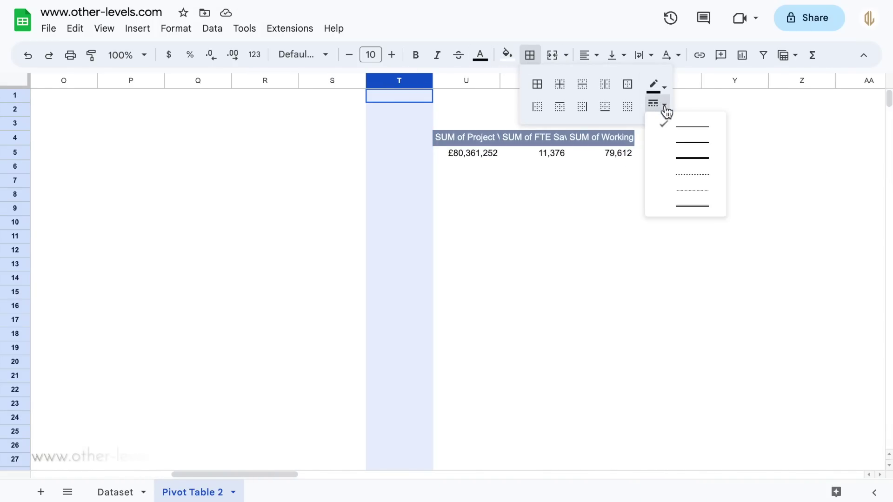
left_click(703, 176)
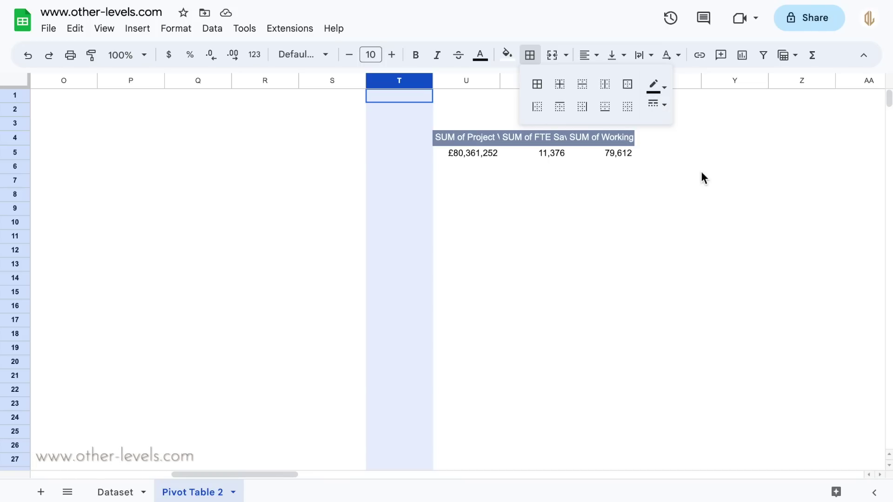
left_click(668, 90)
left_click(712, 130)
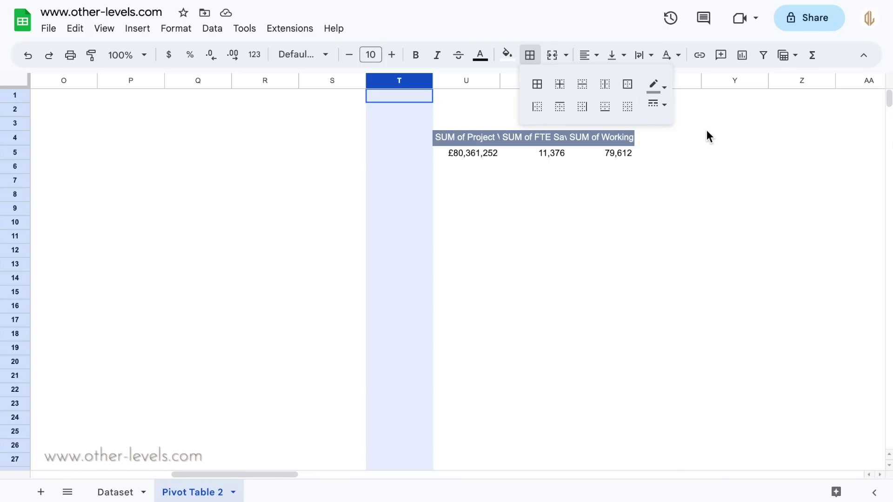
left_click(539, 112)
Add a bold purple 'Main KPIs' label in T1.
left_click(400, 95)
type("Main KPIs")
key("Return")
left_click(409, 100)
key("ctrl+b")
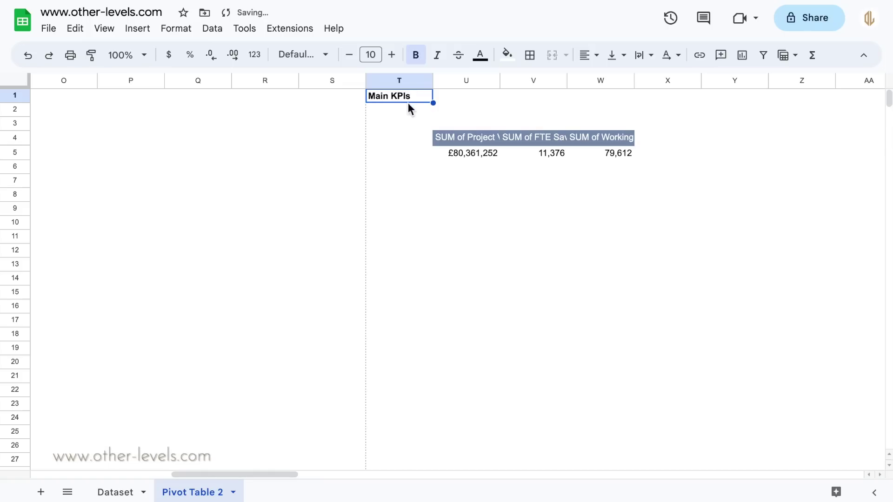
left_click(481, 55)
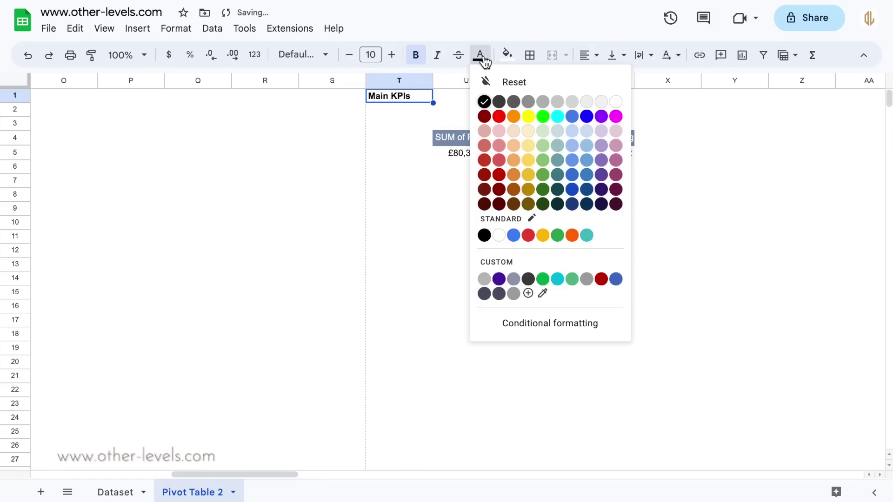
left_click(500, 279)
Bold the pivot totals row and fill the pivot header cells dark purple.
left_click_drag(491, 153, 617, 156)
key("ctrl+b")
scroll(630, 185, "right", 3)
left_click_drag(265, 137, 396, 136)
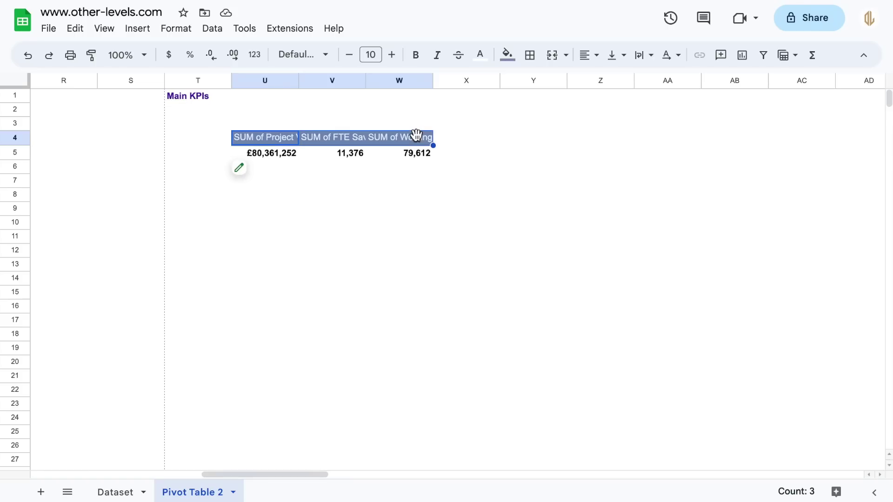
left_click(514, 55)
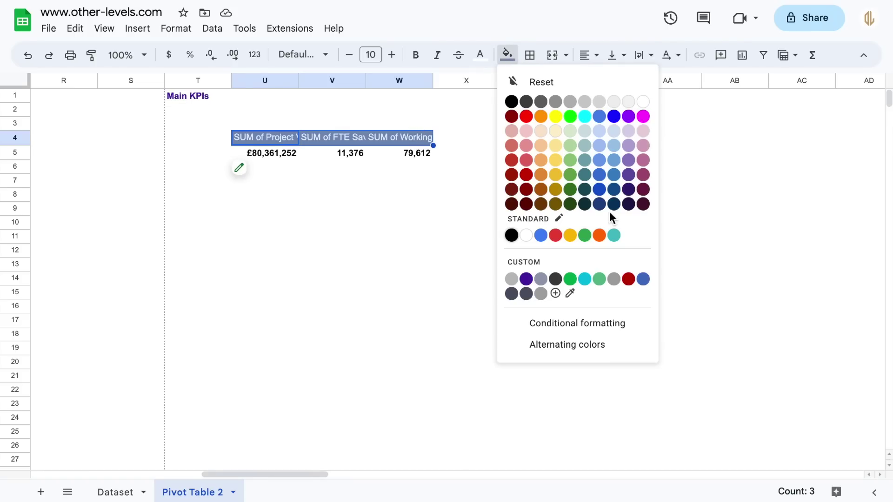
left_click(629, 205)
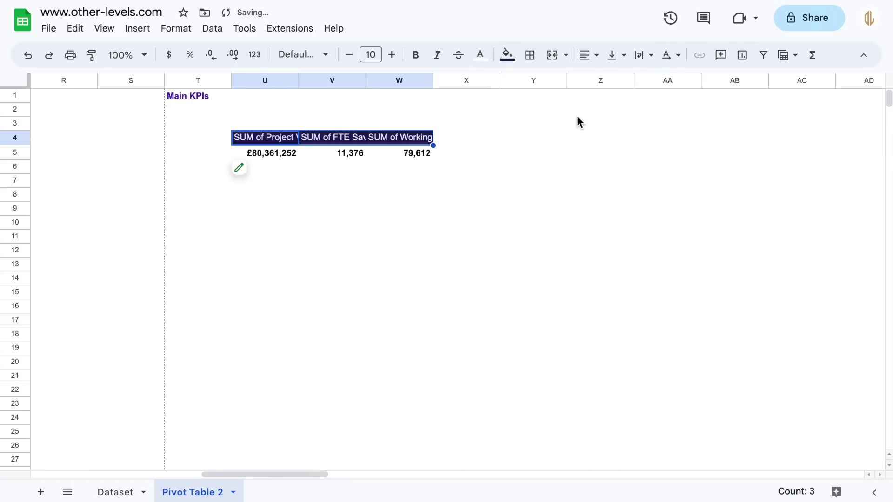
Apply a thick dark purple bottom border beneath the pivot header row.
left_click(530, 55)
left_click(659, 86)
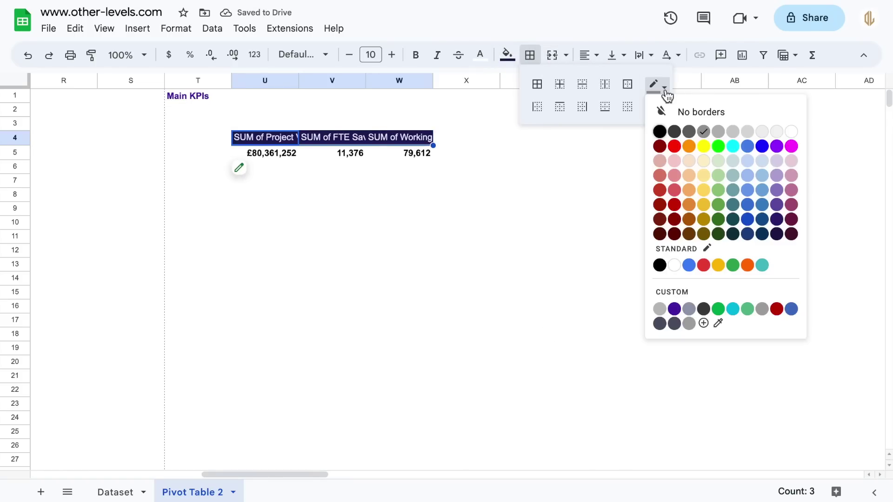
left_click(674, 308)
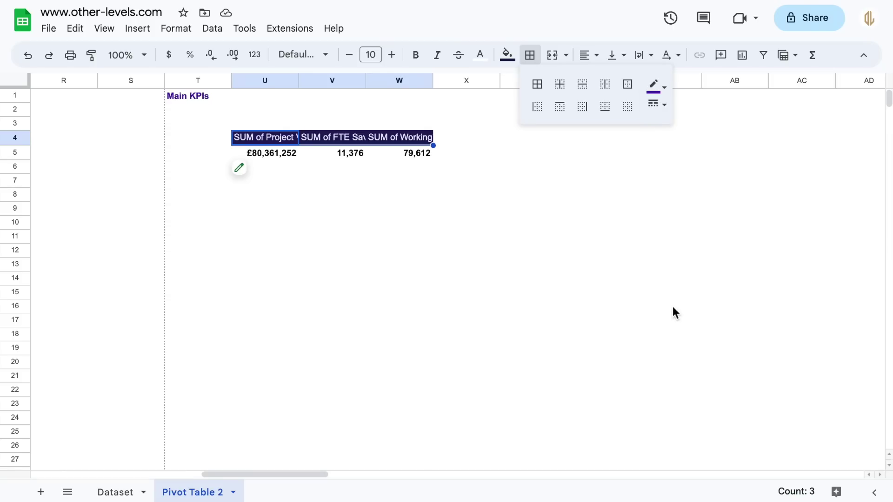
left_click(664, 107)
left_click(687, 161)
left_click(605, 107)
left_click(332, 181)
left_click(142, 82)
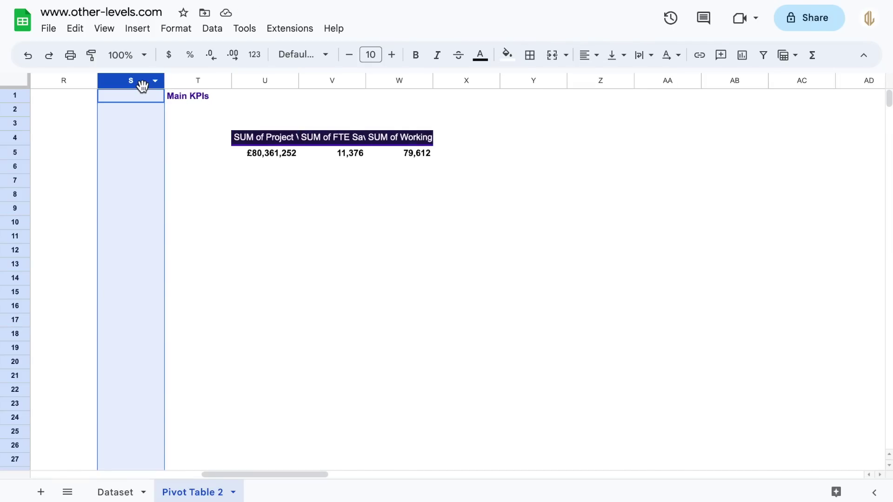
Copy columns S–T to X–Y and relabel the section 'Project's Milestones'.
left_click_drag(142, 85, 168, 83)
right_click(154, 86)
left_click(167, 87)
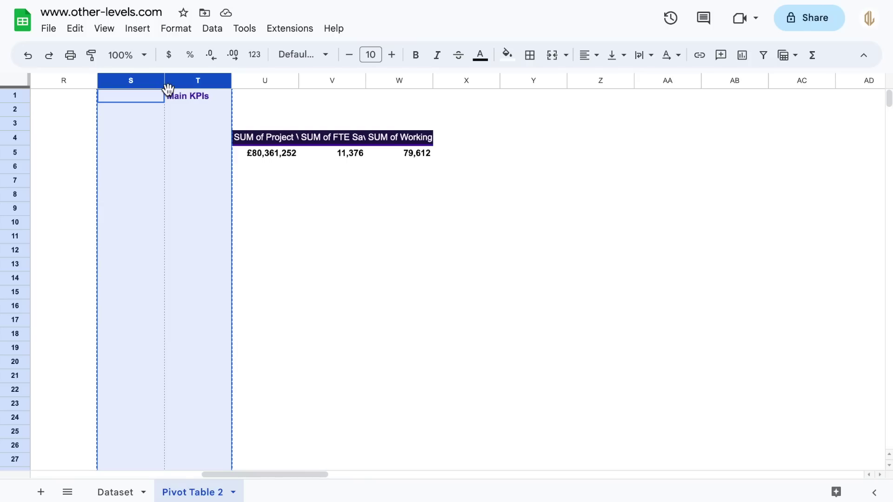
left_click(467, 82)
key("ctrl+v")
left_click(531, 99)
type("P")
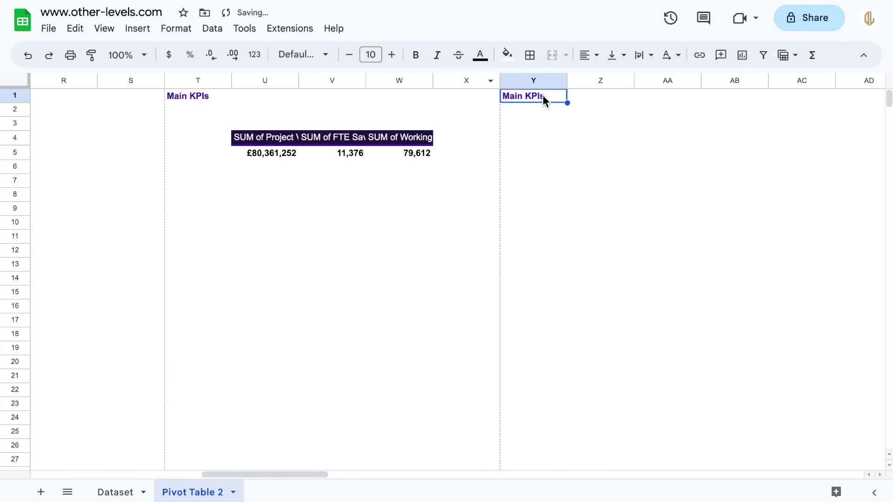
type("roject's Milestones")
key("Return")
Paste the KPI pivot at Z4 and change it to count projects per Project Milestone.
left_click_drag(259, 135, 409, 154)
key("ctrl+c")
left_click(579, 138)
key("ctrl+v")
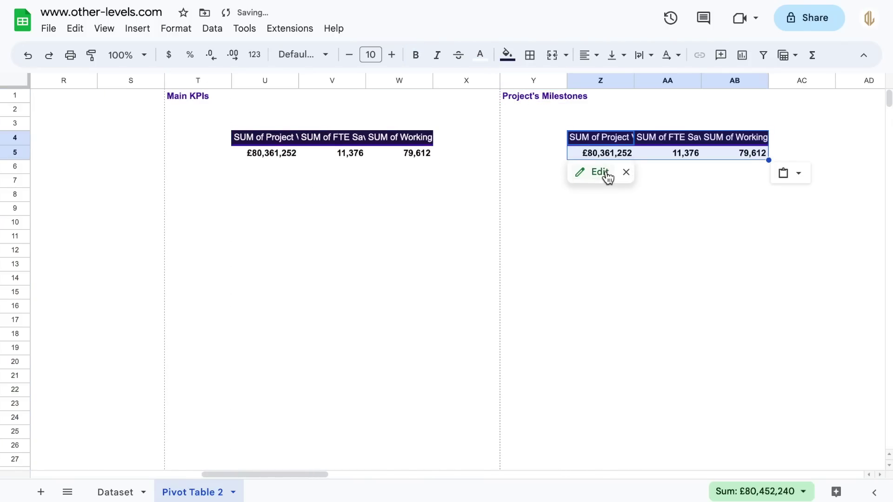
left_click(604, 172)
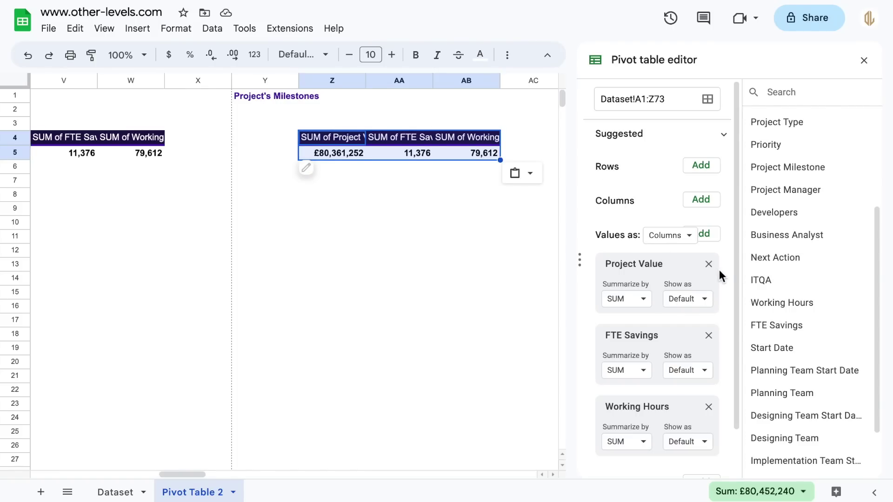
left_click(709, 263)
left_click(719, 265)
left_click(719, 265)
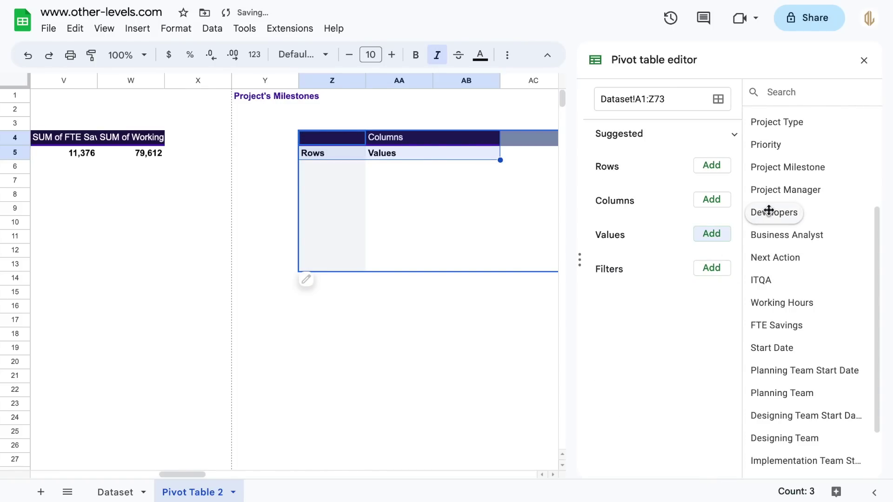
left_click_drag(789, 168, 640, 189)
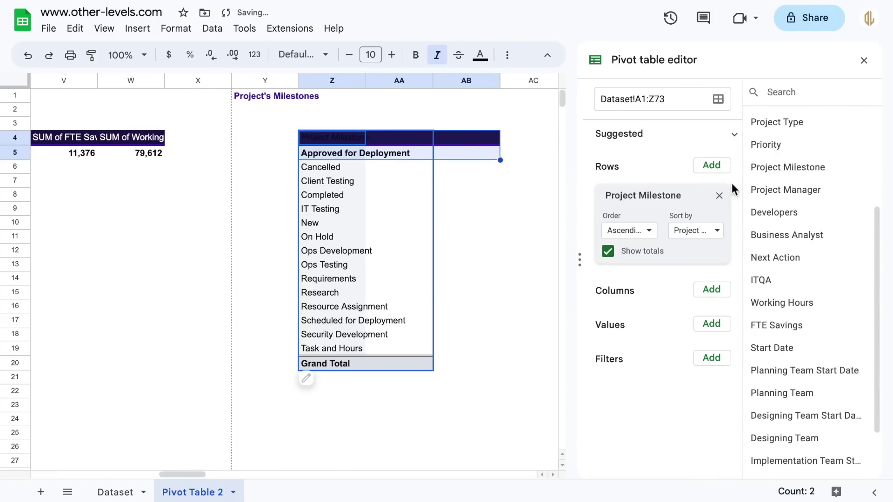
left_click_drag(781, 167, 635, 358)
Enter =VLOOKUP(AD5,$Z$5:$AA$19,2,0) in AE5 and fill it down to AE16.
key("Right")
key("Right")
key("Right")
key("Right")
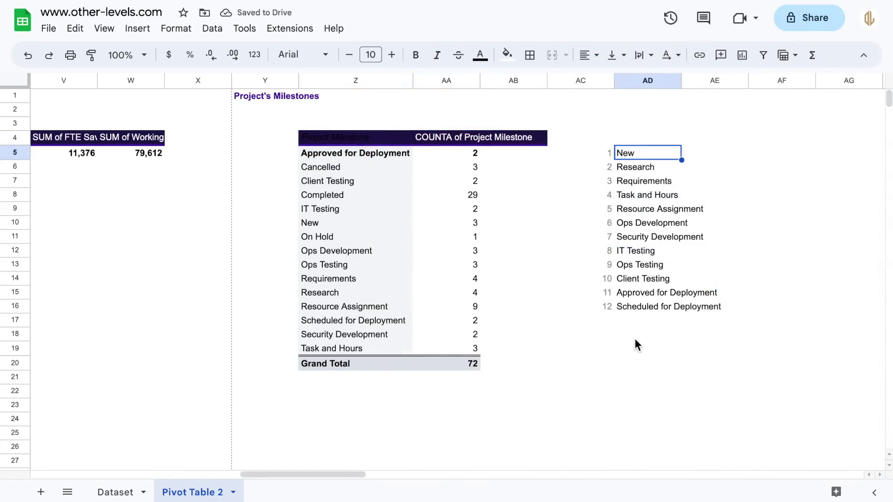
left_click(714, 156)
type("=vl")
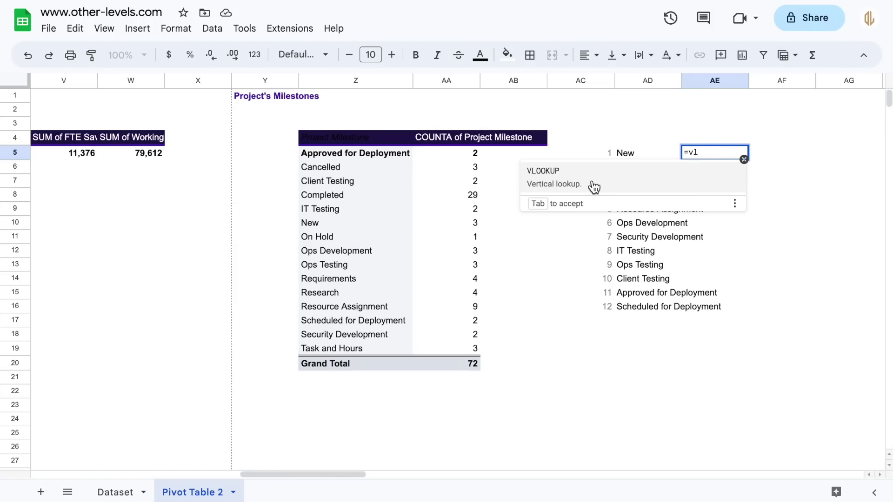
left_click(590, 186)
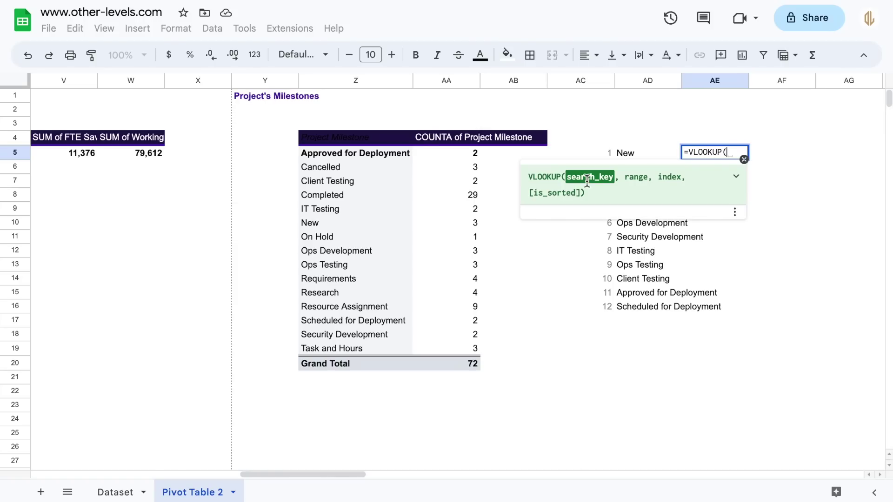
left_click(626, 156)
type(",")
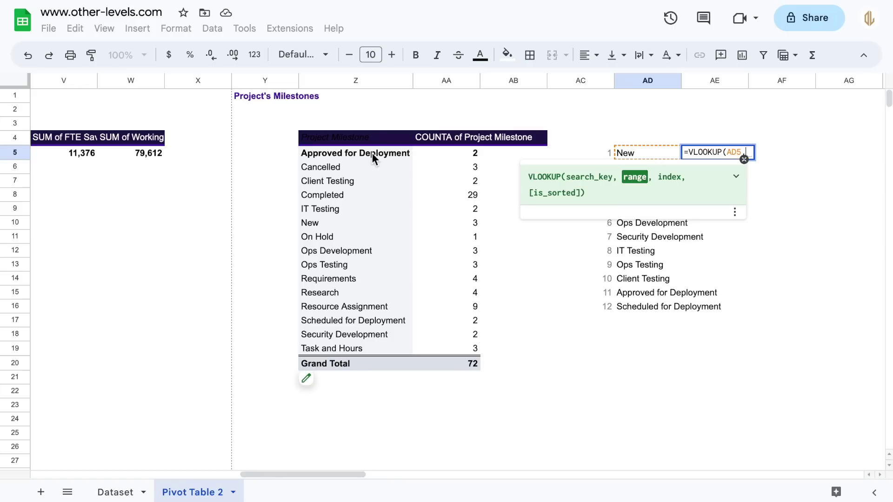
left_click_drag(372, 152, 470, 350)
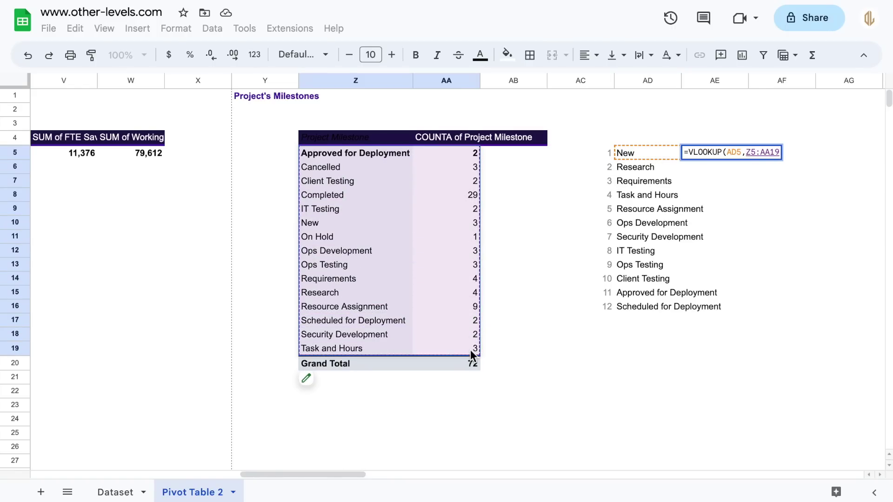
key("F4")
type(",2,0")
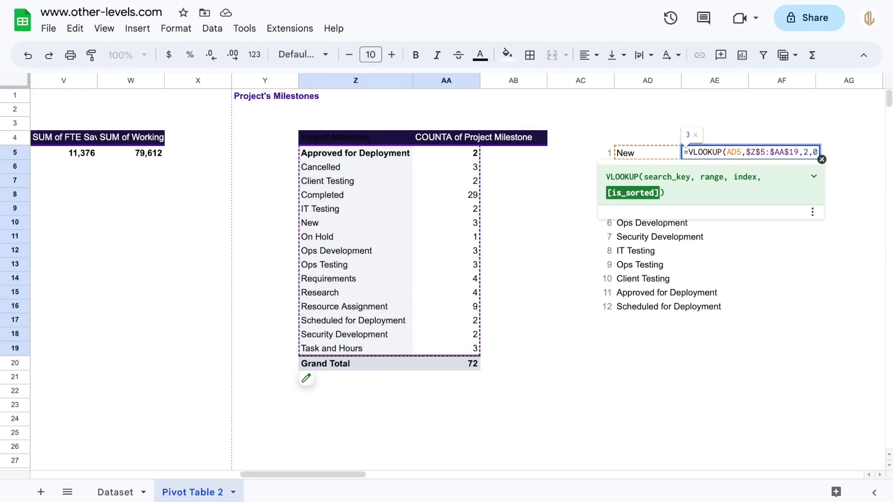
key("Return")
left_click(532, 252)
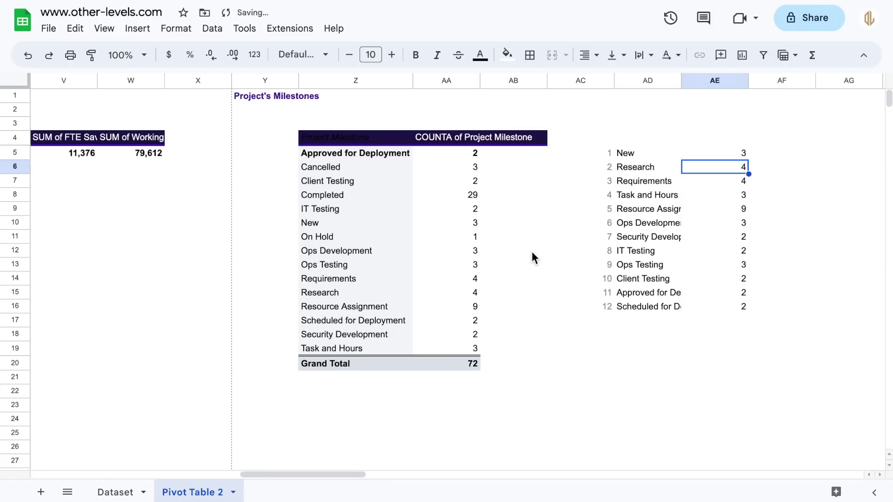
Add an 'On Going' row totalling =SUM(AE5:AE16) and a 'Completed' label in AD19.
left_click(648, 334)
type("On Going")
key("Tab")
type("=sum")
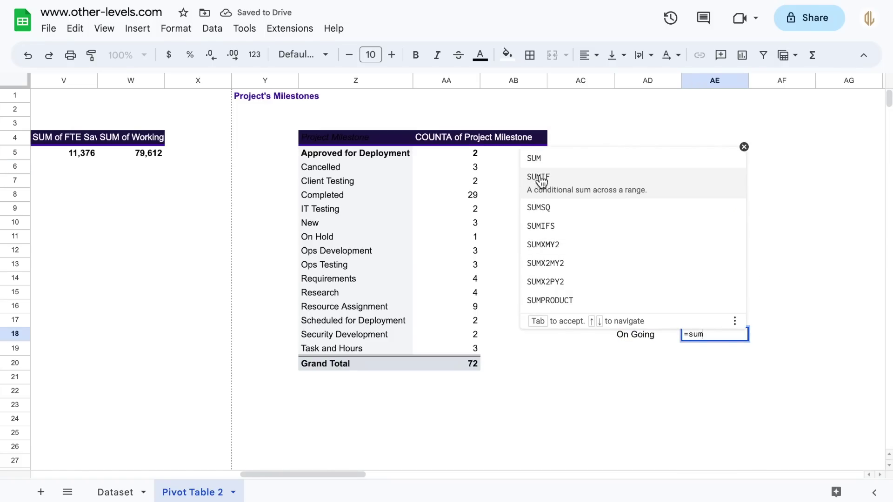
left_click(558, 167)
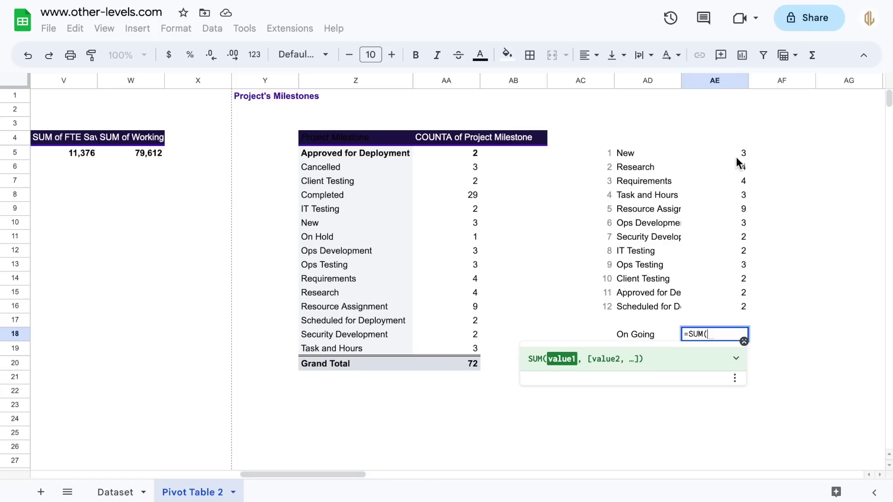
left_click_drag(744, 153, 743, 303)
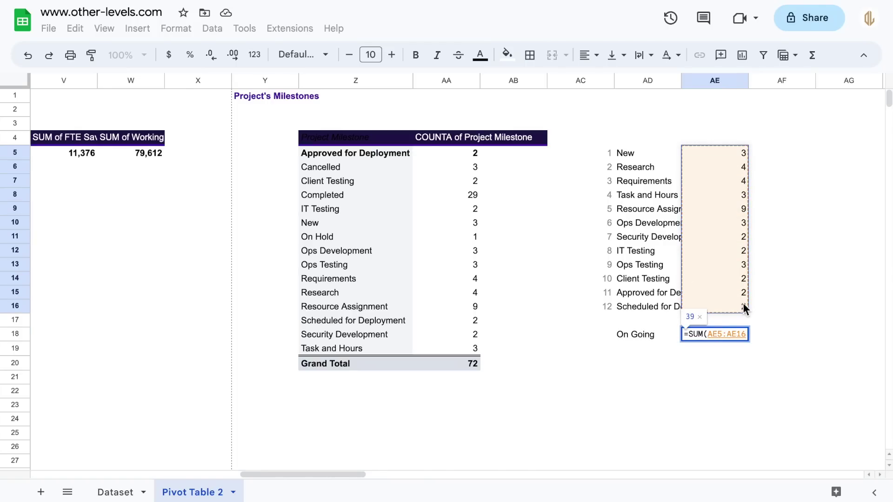
type(")")
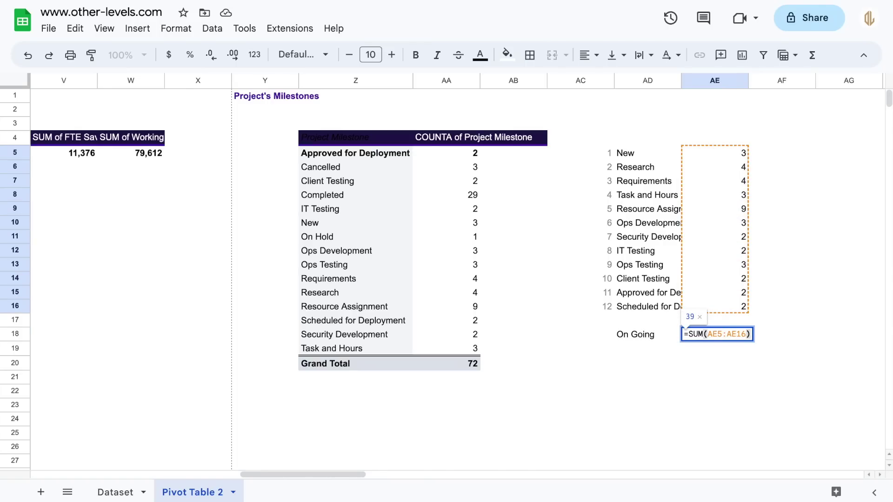
key("Return")
left_click(642, 348)
type("Completed")
key("Tab")
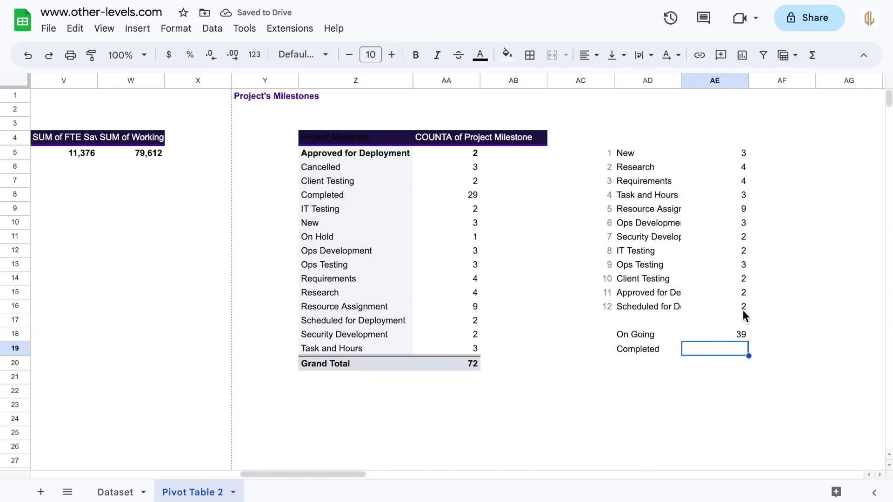
Copy the lookup formula from AE16 into AE19 for the Completed count.
left_click(743, 308)
key("ctrl+c")
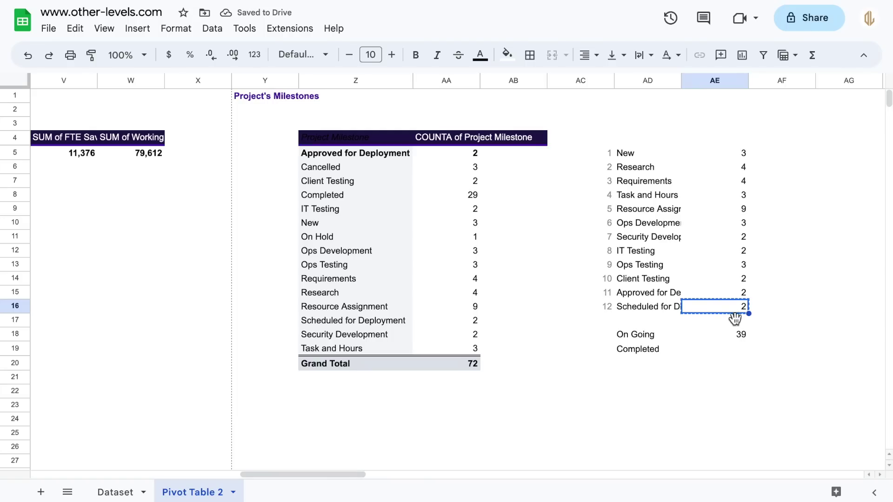
left_click(718, 347)
key("ctrl+v")
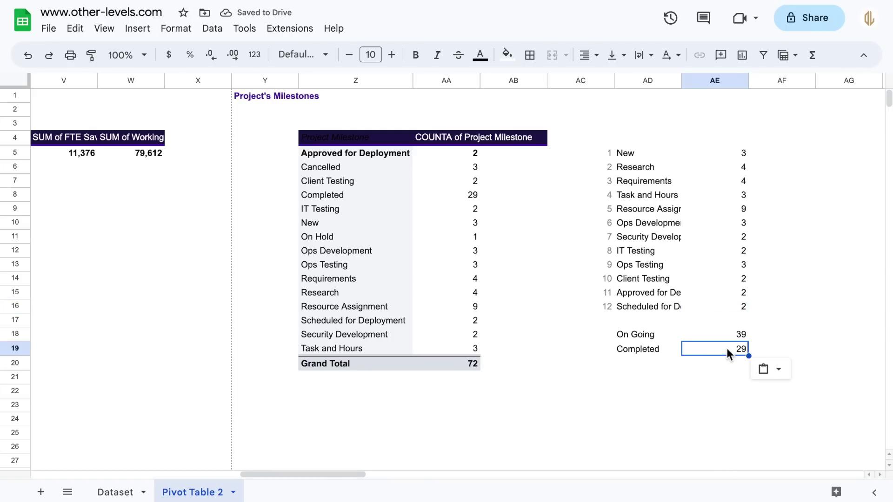
left_click_drag(342, 193, 465, 191)
Copy the Cancelled and On Hold names from the pivot into AD20:AD21.
left_click(331, 166)
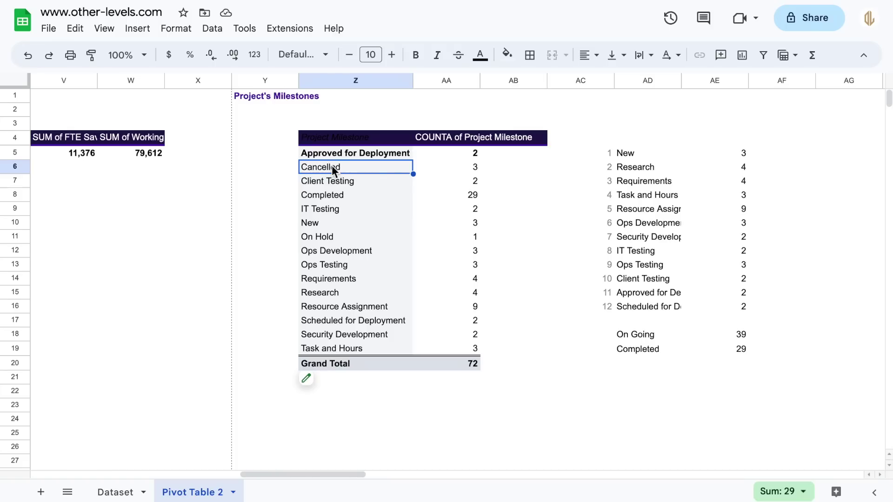
key("ctrl+c")
left_click(619, 363)
key("ctrl+v")
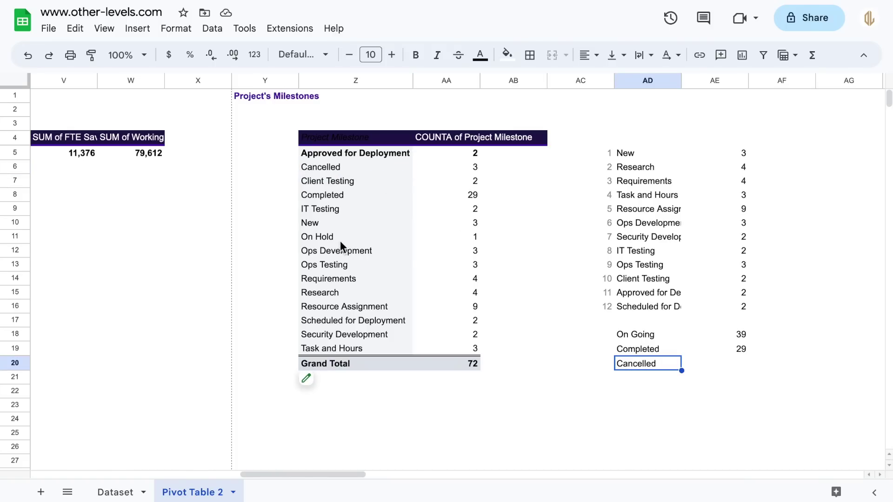
left_click(339, 241)
key("ctrl+c")
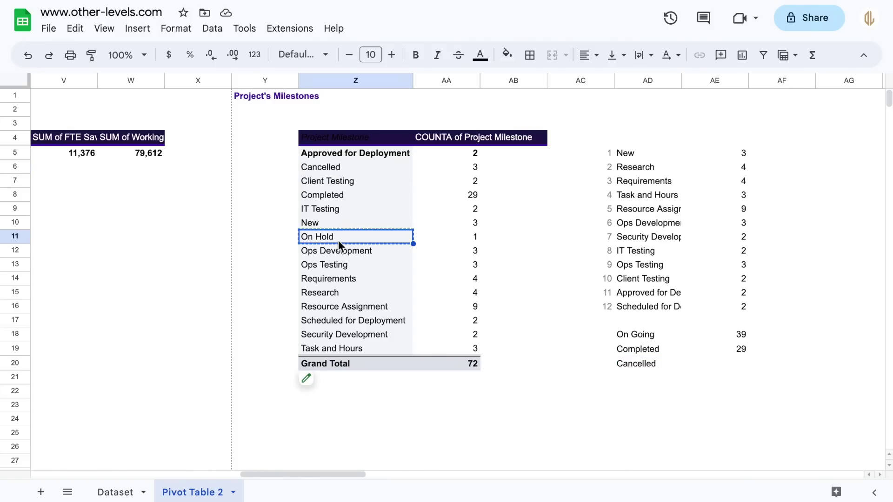
left_click(637, 375)
key("ctrl+v")
Extend the count formula down to AE21, showing Cancelled 3 and On Hold 1.
left_click(743, 349)
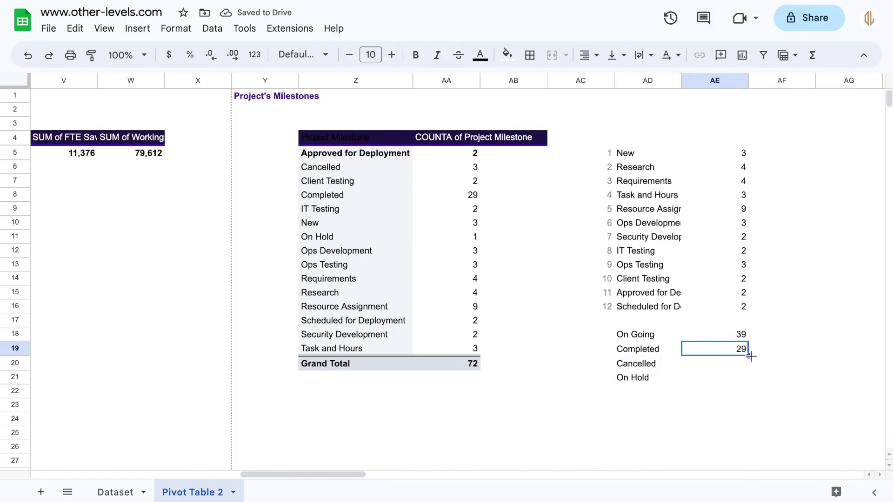
left_click_drag(751, 383, 751, 384)
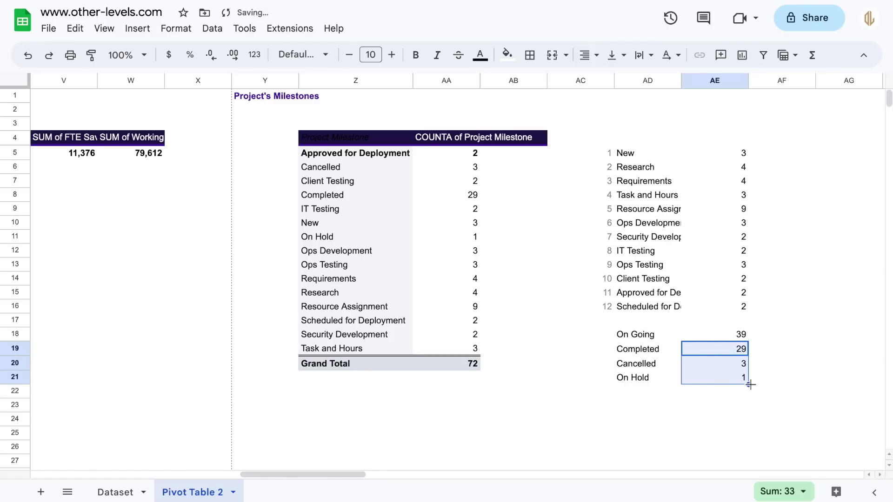
left_click(775, 389)
left_click(743, 158)
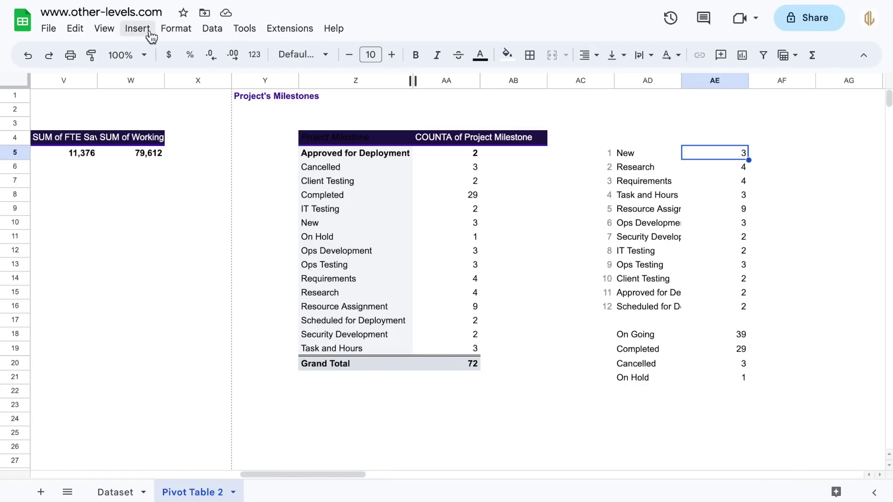
left_click(106, 32)
Wrap AE5's lookup in IFERROR with a 0 fallback and fill it down to AE16.
mouse_move(279, 52)
left_click(350, 57)
left_click(100, 83)
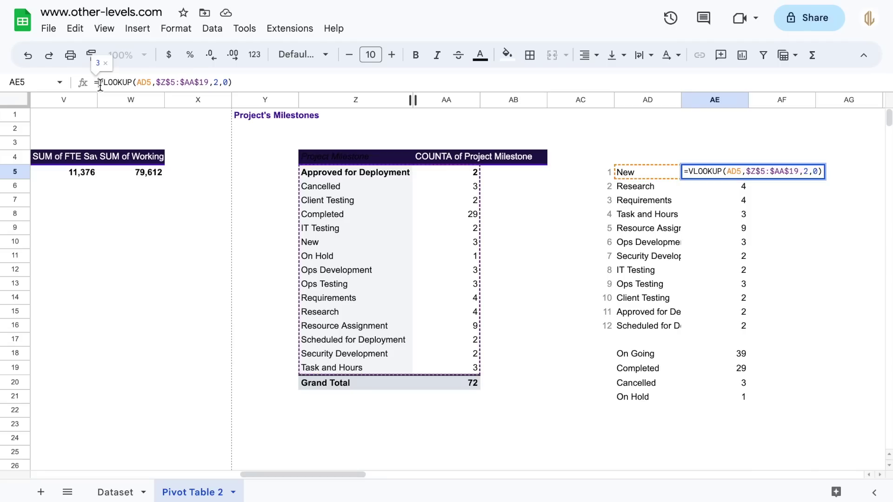
type("IF")
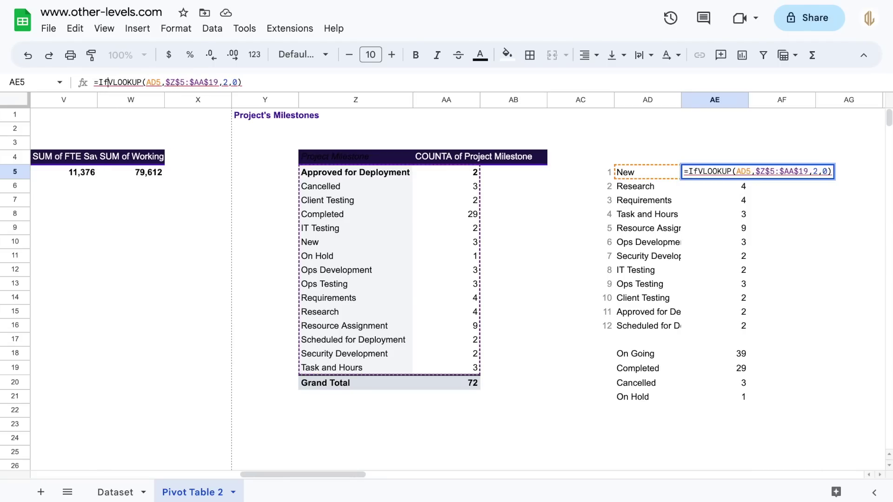
type("error")
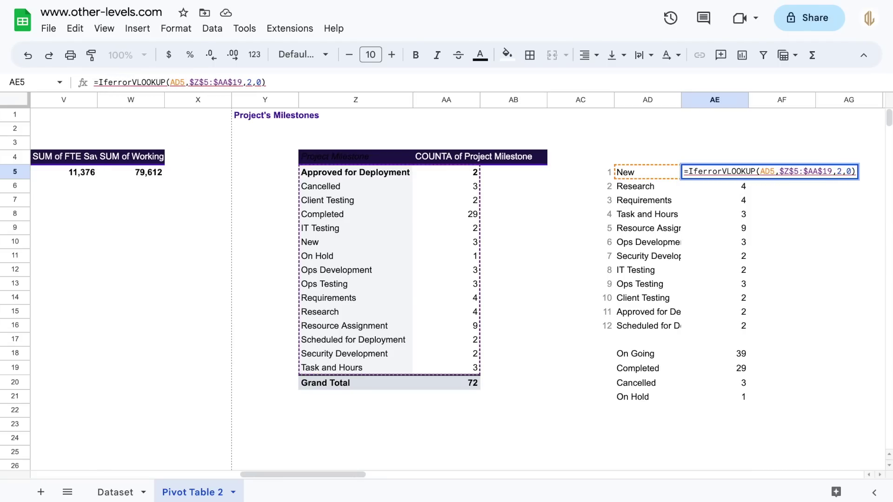
type("(")
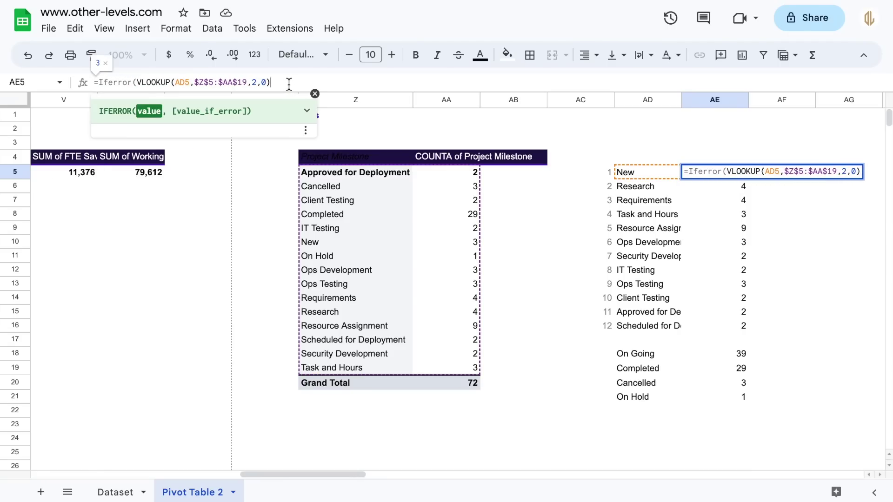
type(", ")
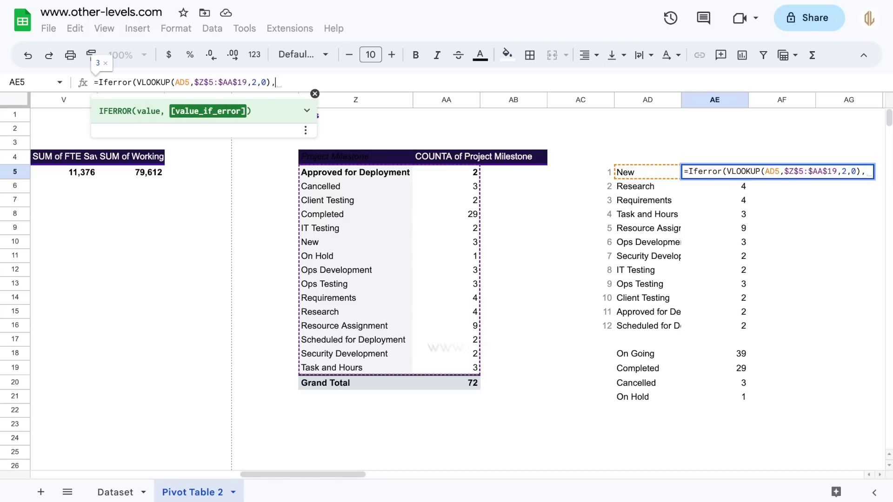
type("0)")
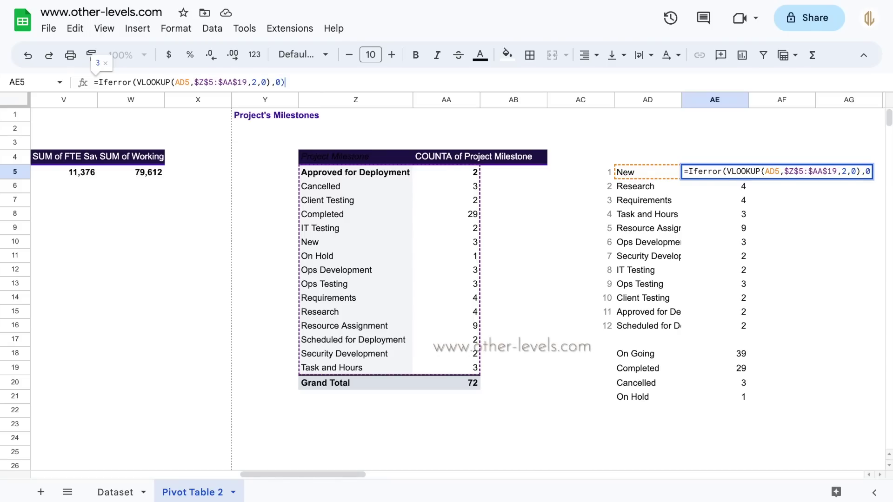
key("Return")
left_click(742, 173)
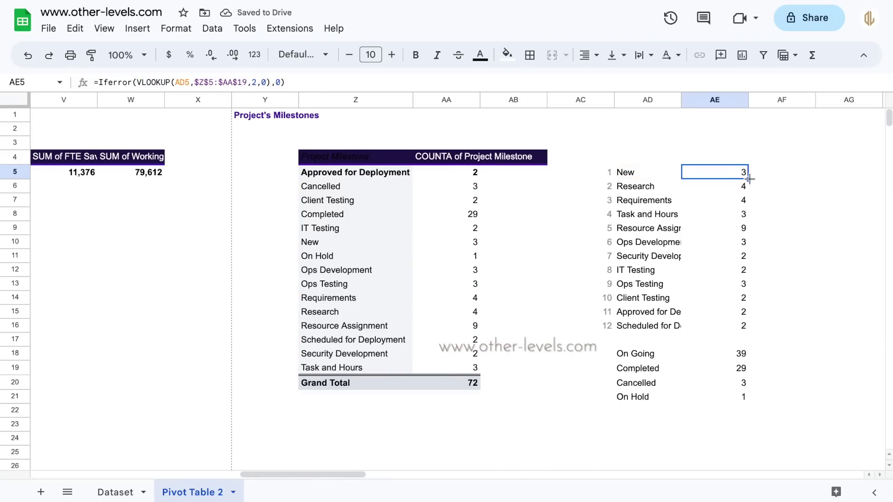
left_click_drag(748, 180, 749, 331)
Copy the IFERROR lookup into AE19:AE21 and select the status labels AD18:AD21.
left_click(741, 328)
key("ctrl+c")
left_click(740, 372)
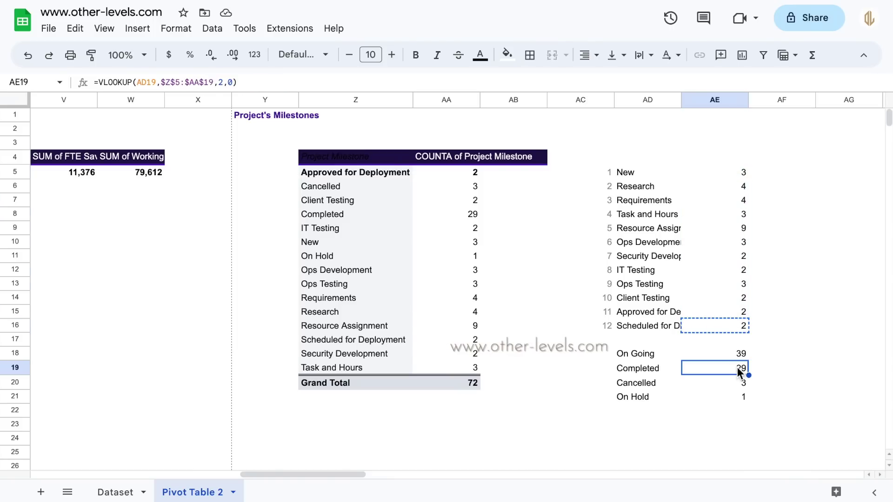
key("ctrl+v")
left_click_drag(748, 375, 746, 399)
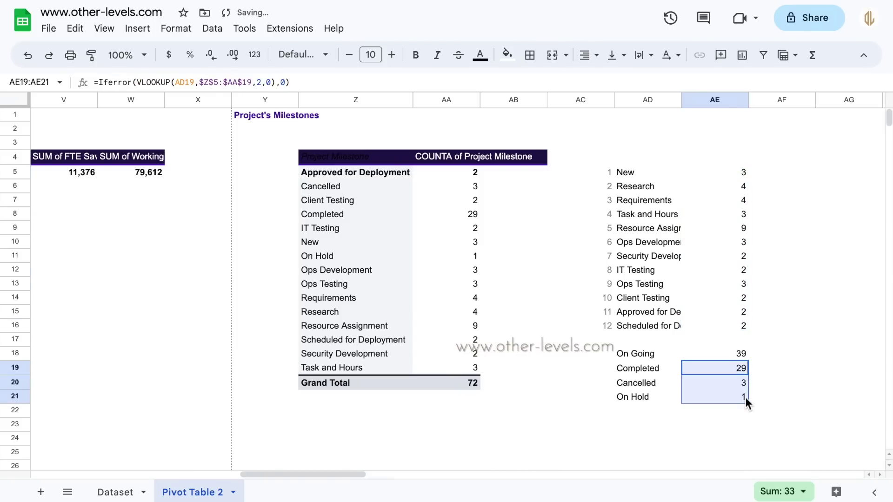
left_click_drag(644, 397, 639, 354)
Bold the status labels and colour On Going blue and Completed green.
key("ctrl+b")
left_click(640, 354)
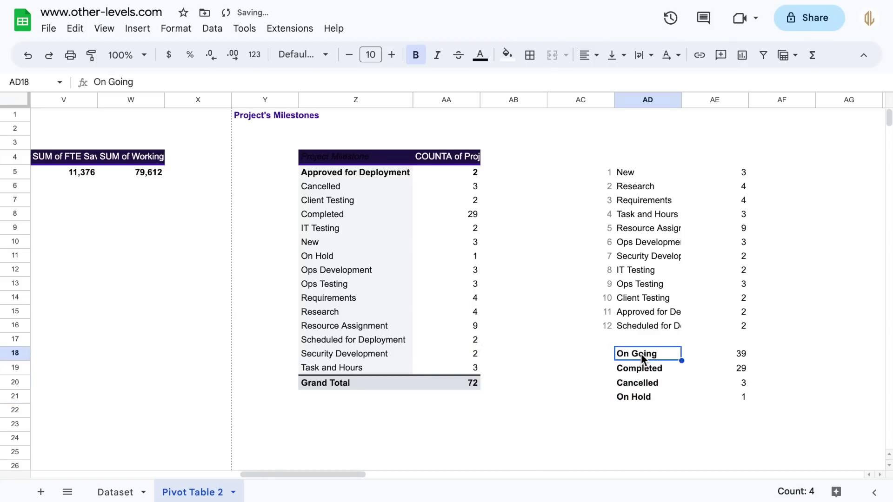
left_click(480, 55)
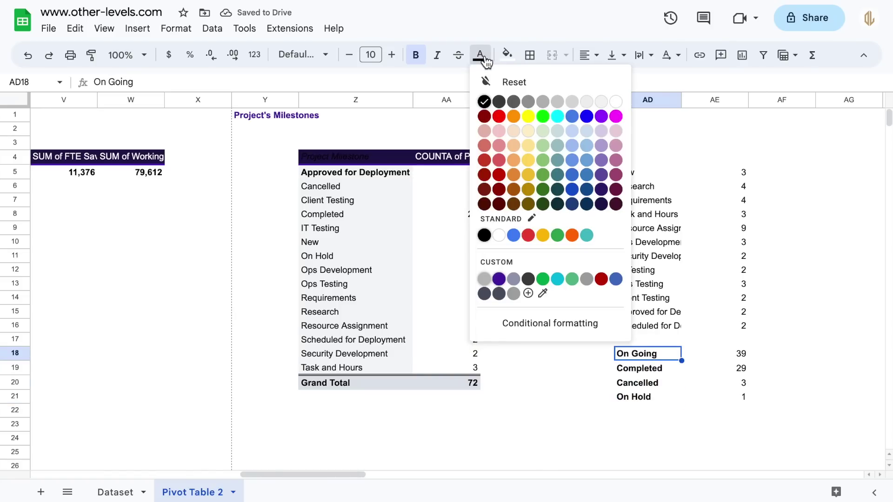
left_click(514, 235)
key("Down")
left_click(481, 55)
left_click(557, 235)
Colour Cancelled red and On Hold yellow, and bold the AE5:AE21 counts.
key("Down")
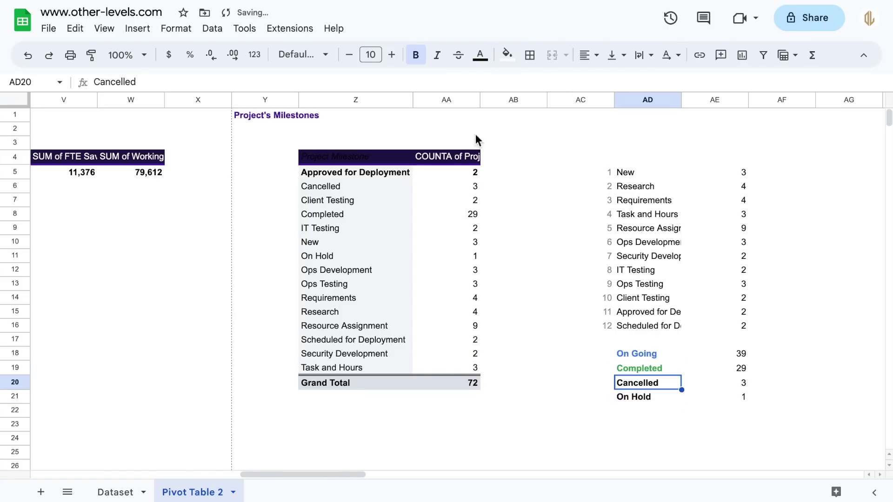
left_click(480, 55)
left_click(530, 235)
key("Down")
left_click(480, 55)
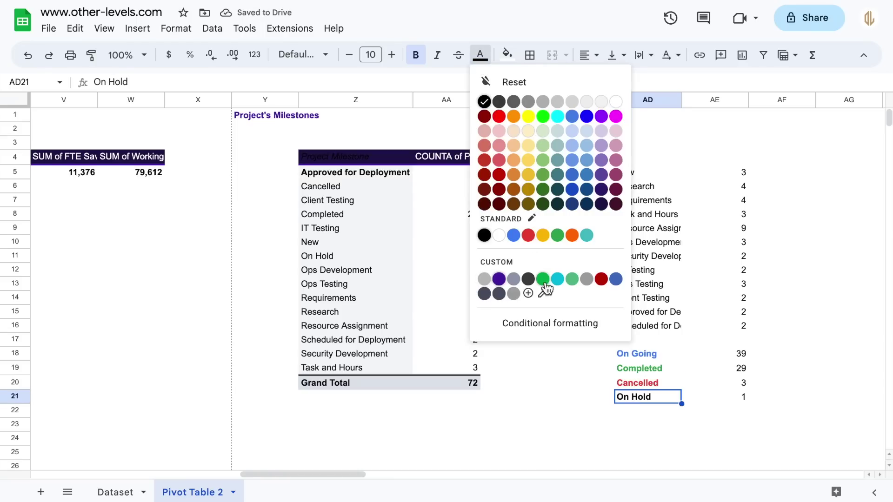
left_click(543, 236)
left_click_drag(744, 174, 731, 397)
left_click(732, 396)
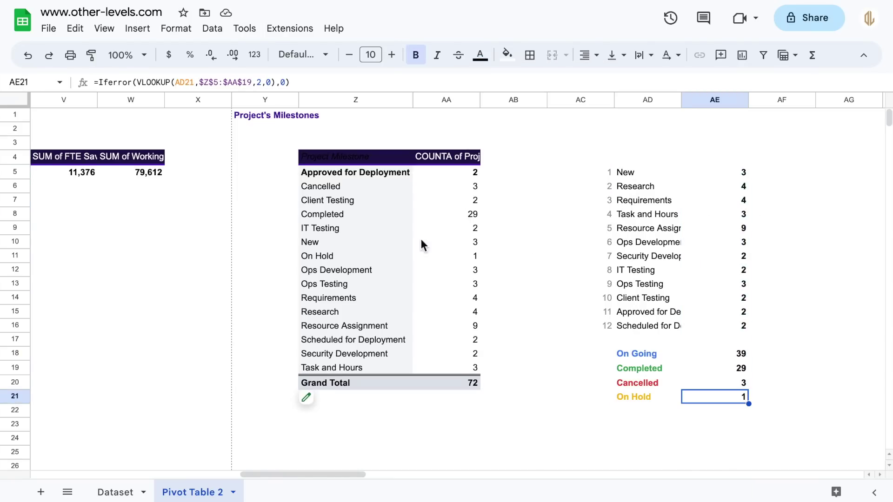
Insert an image over the cells from the Insert menu.
left_click(137, 30)
mouse_move(206, 195)
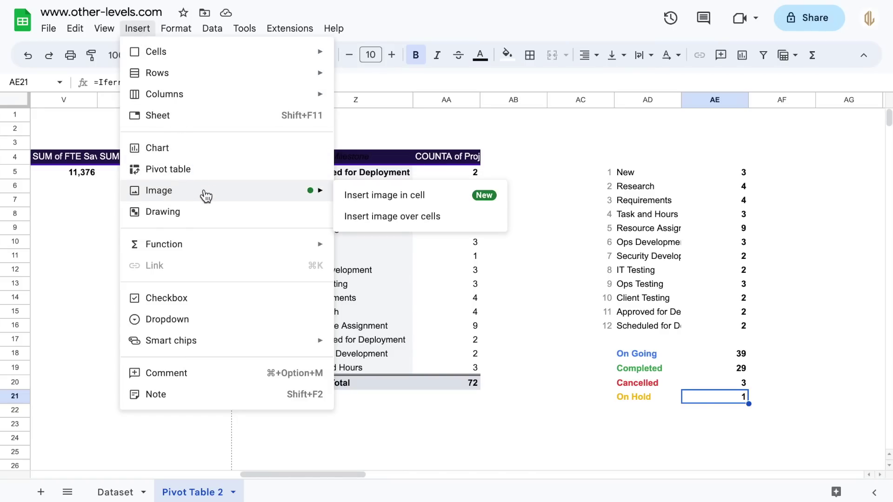
left_click(412, 227)
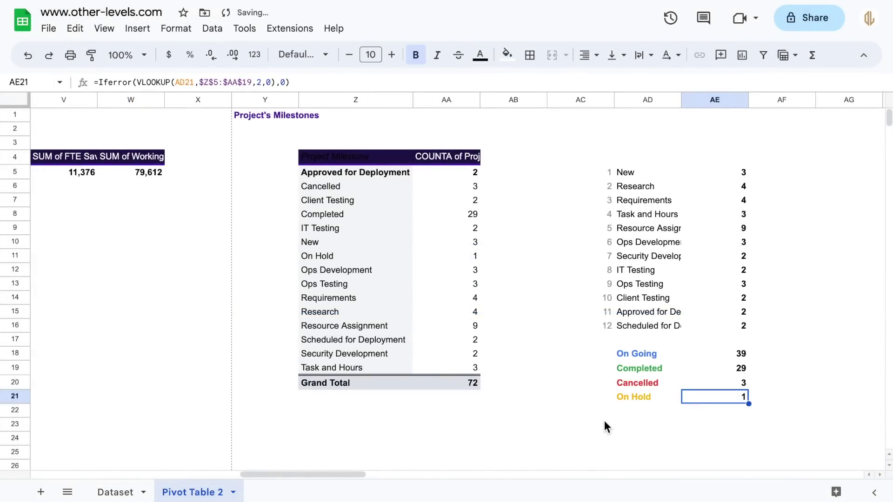
Chart the AD5:AE16 milestone counts as a small column chart over the lower pivot table.
left_click_drag(717, 172, 716, 228)
left_click_drag(673, 250, 632, 325)
left_click(142, 28)
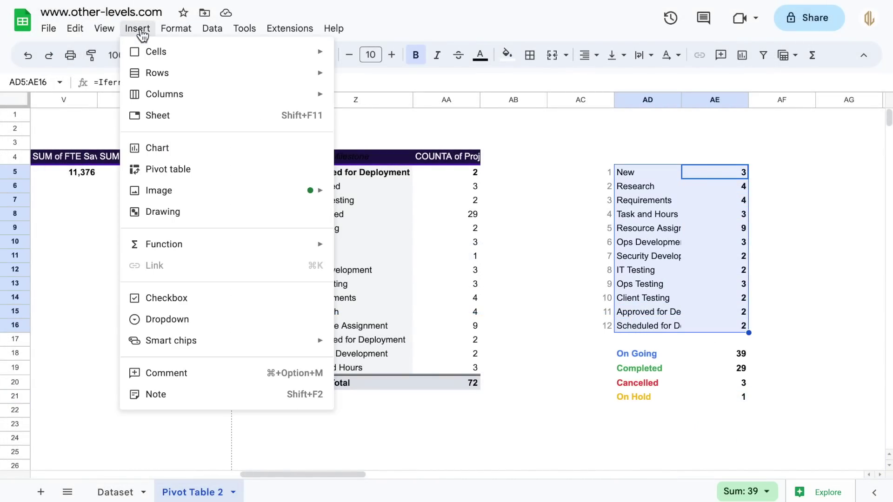
left_click(161, 148)
left_click_drag(145, 163, 300, 269)
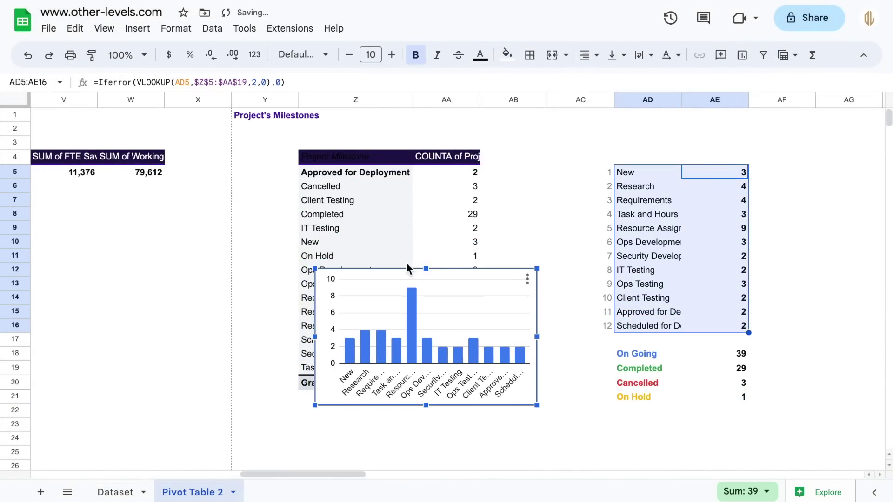
scroll(434, 283, "right", 6)
left_click_drag(177, 292, 228, 288)
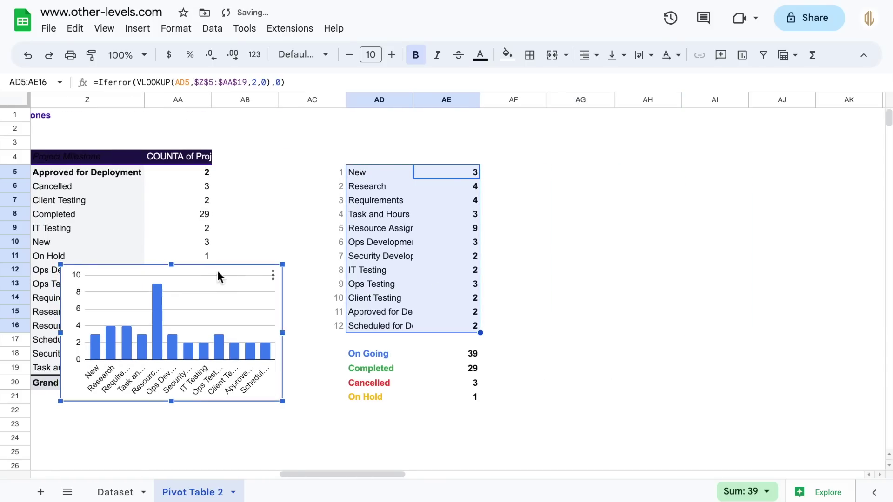
Add a small scorecard with data range AE18 showing 39, beside the status table.
left_click(475, 355)
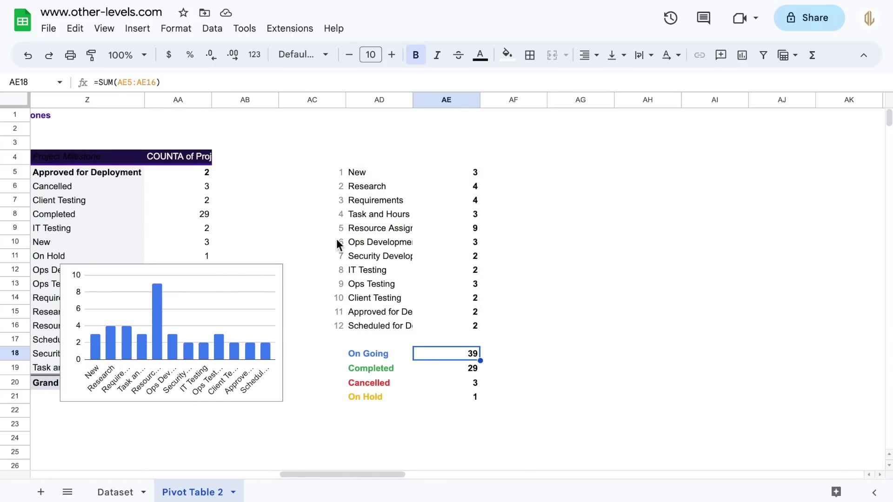
left_click(139, 29)
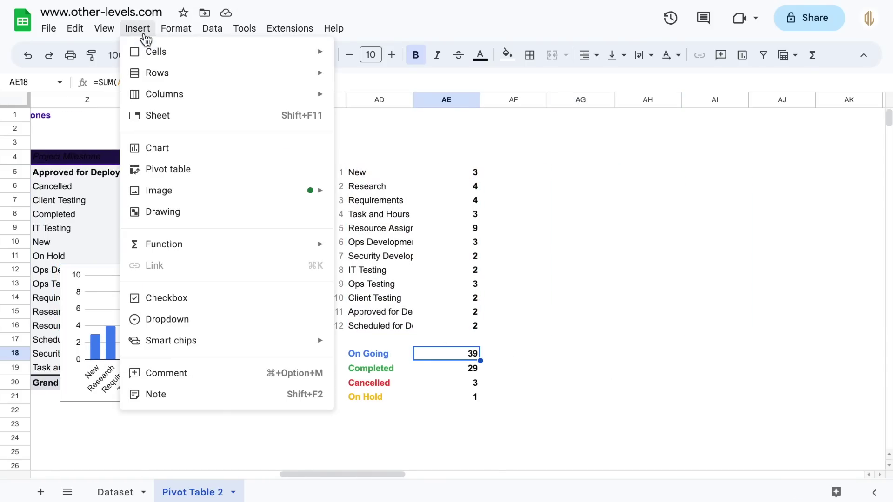
left_click(173, 146)
left_click_drag(139, 158, 442, 344)
left_click_drag(484, 393, 531, 309)
triple_click(737, 206)
type("AE18")
scroll(326, 279, "right", 3)
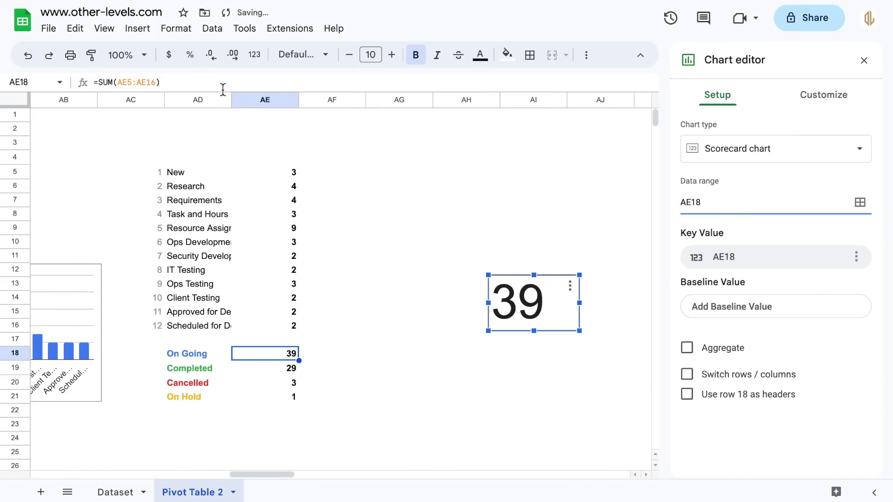
Insert an 'On Going' text-box drawing and place it left of the 39 scorecard.
left_click(137, 29)
left_click(168, 210)
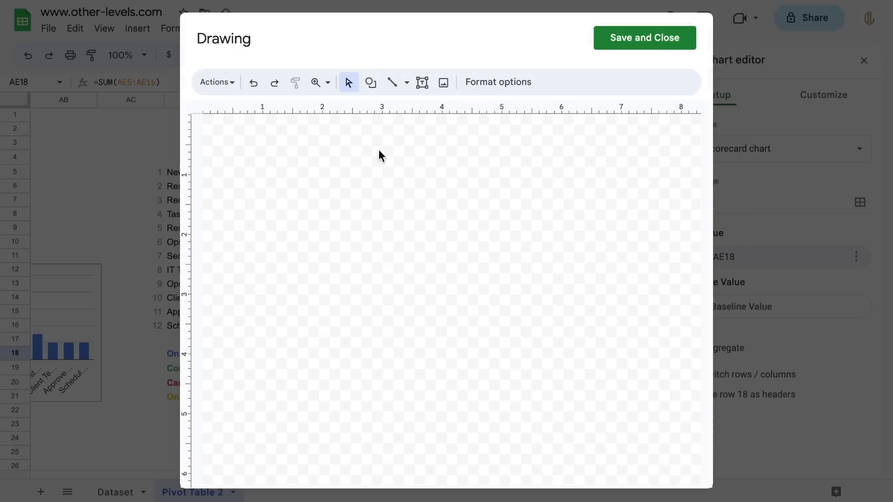
left_click(423, 84)
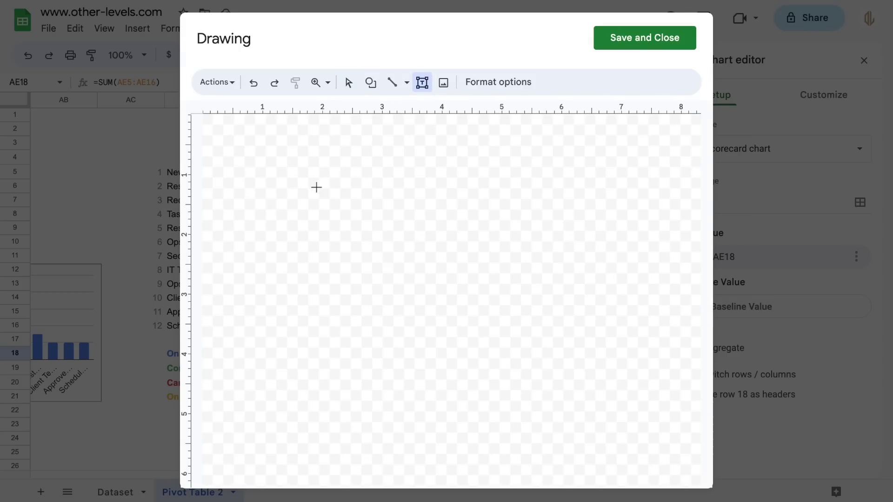
left_click_drag(464, 212, 464, 212)
type("On Going")
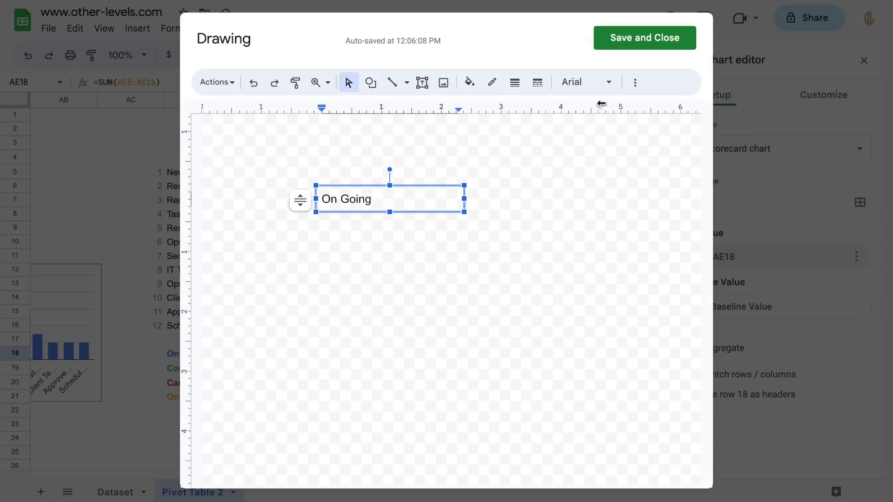
left_click(645, 37)
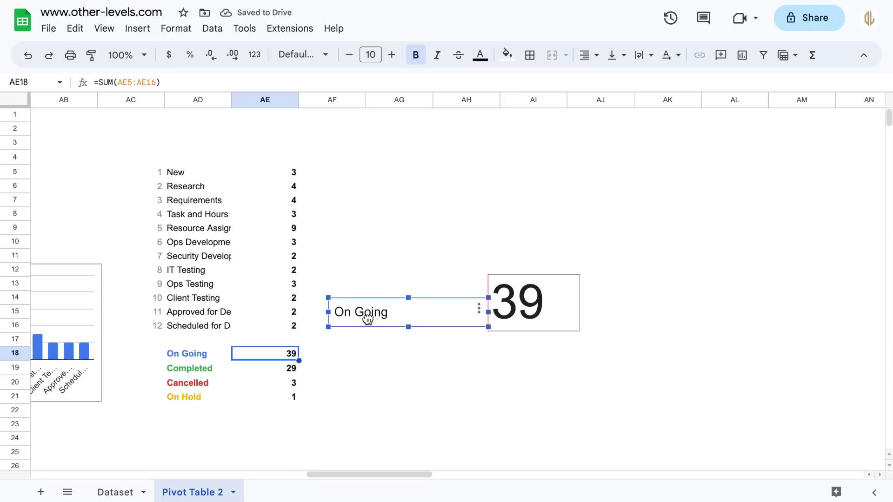
left_click_drag(377, 316, 418, 308)
left_click(287, 367)
Add a scorecard for AE19 showing 29, placed below the 39 card.
left_click(137, 30)
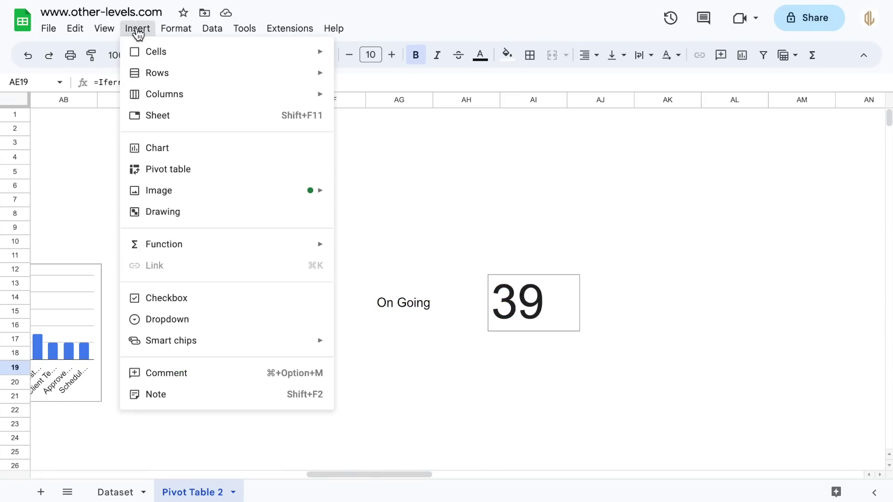
left_click(172, 149)
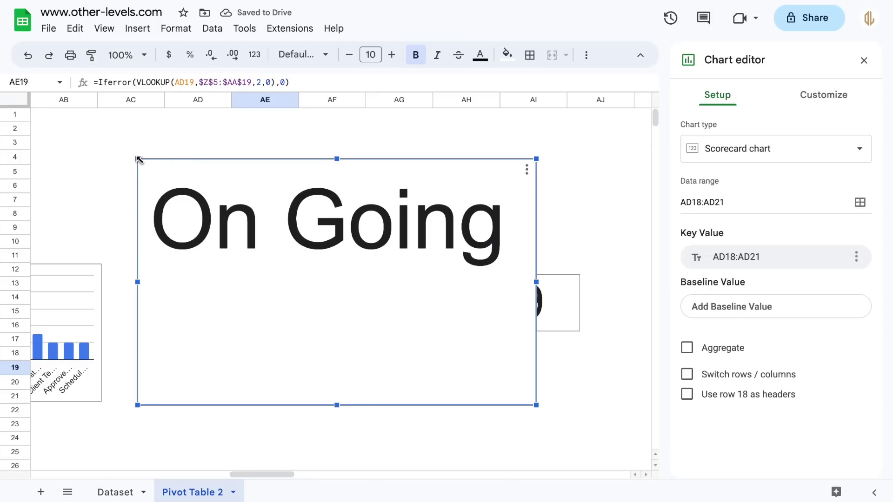
left_click_drag(436, 324, 519, 383)
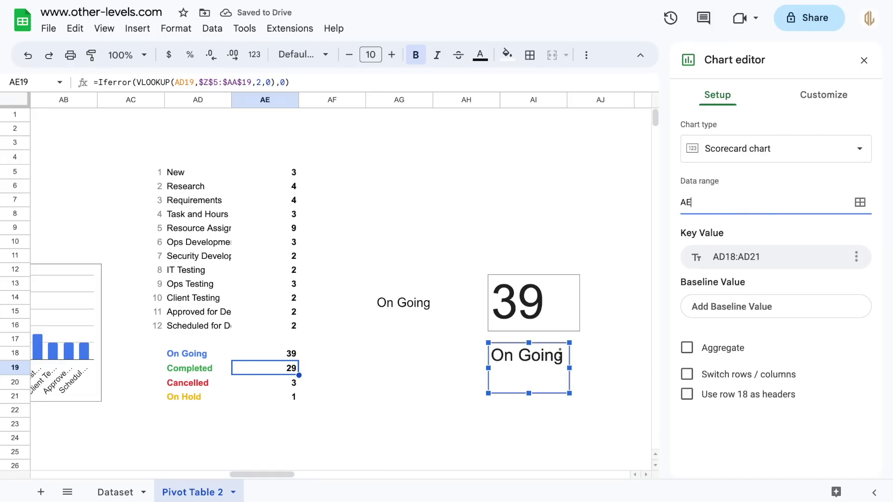
key("Return")
Insert a 'Completed' text-box drawing aligned left of the 29 scorecard.
left_click(137, 29)
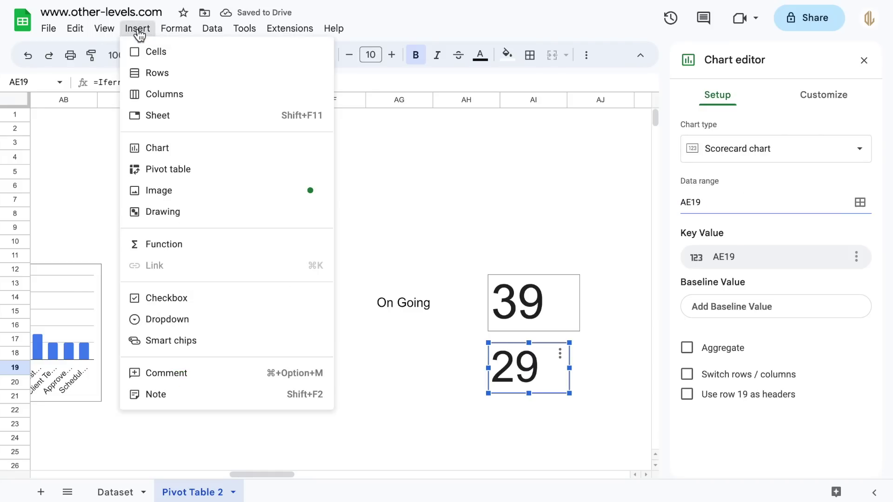
left_click(197, 210)
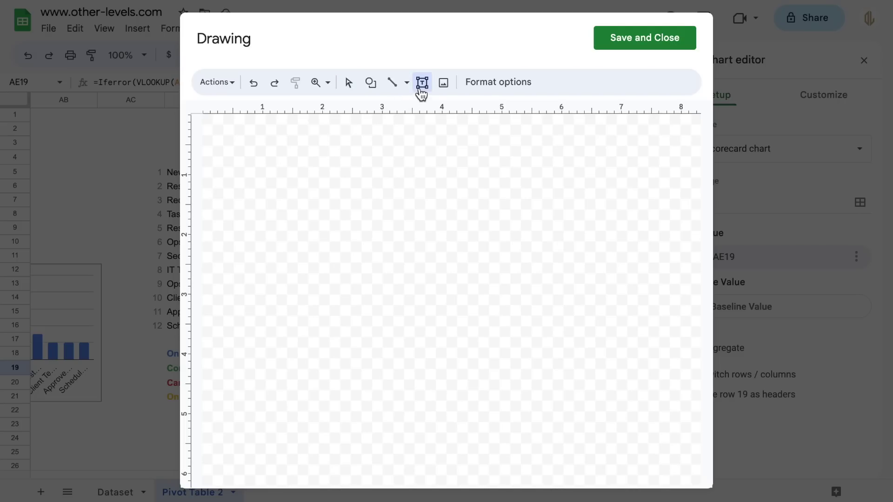
left_click_drag(417, 198, 417, 198)
type("Completed")
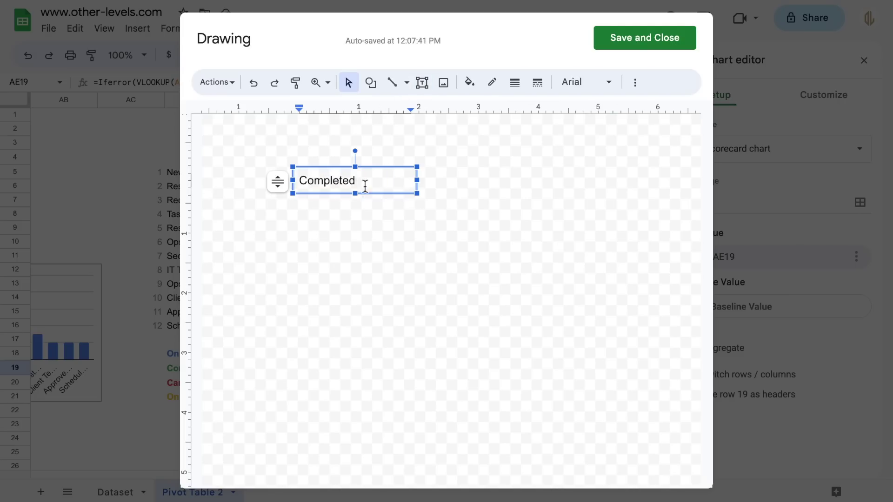
left_click(639, 45)
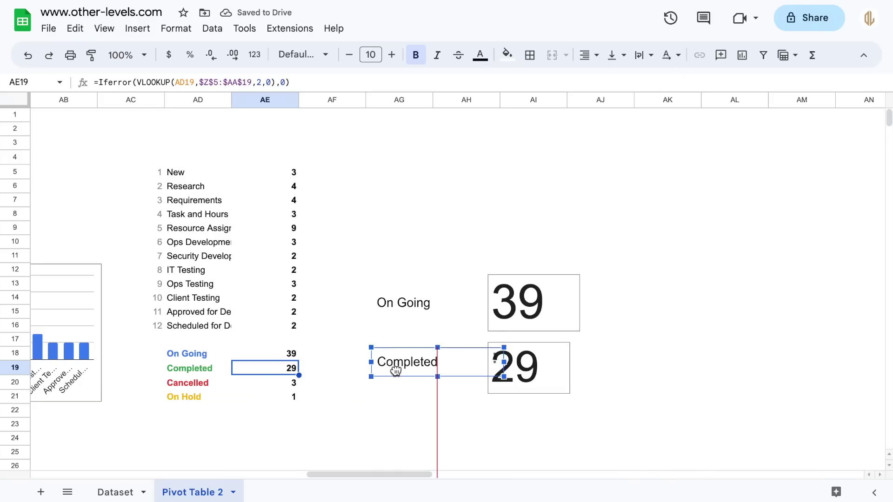
left_click_drag(395, 370, 396, 367)
left_click(296, 387)
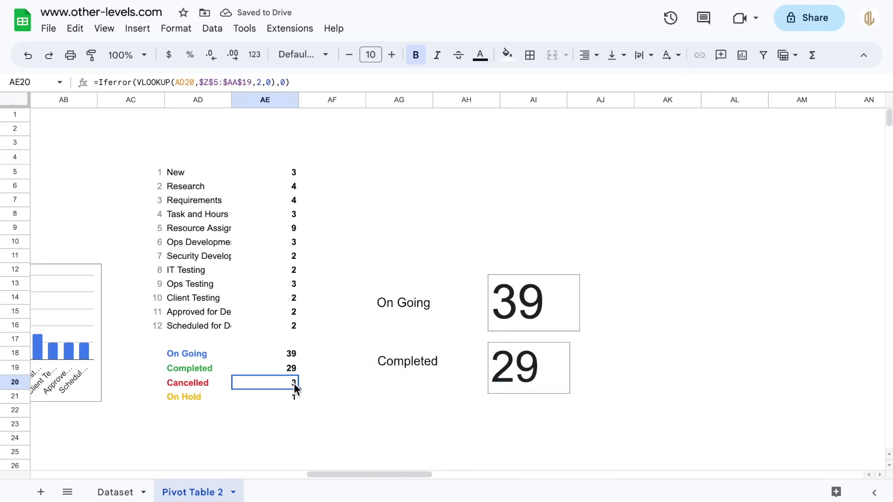
Add the Cancelled scorecard (3) below the 29 card with a 'Cancelled' label beside it.
left_click(138, 29)
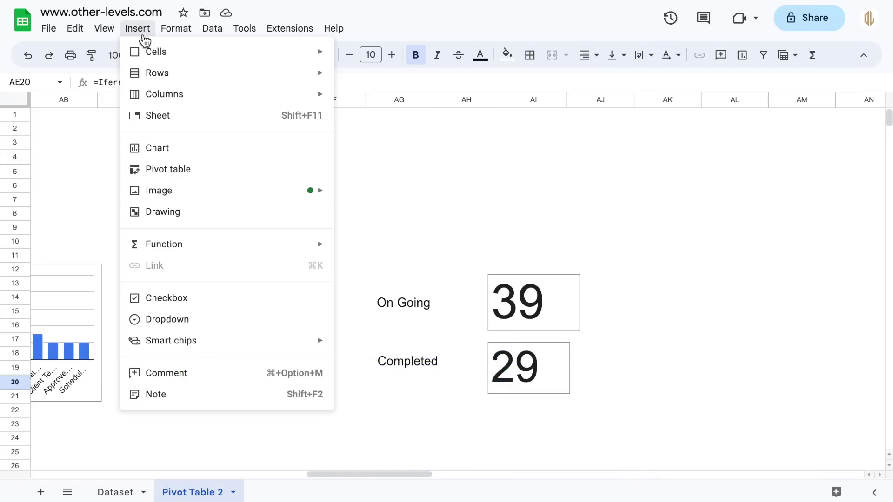
left_click(137, 154)
left_click_drag(135, 159, 521, 438)
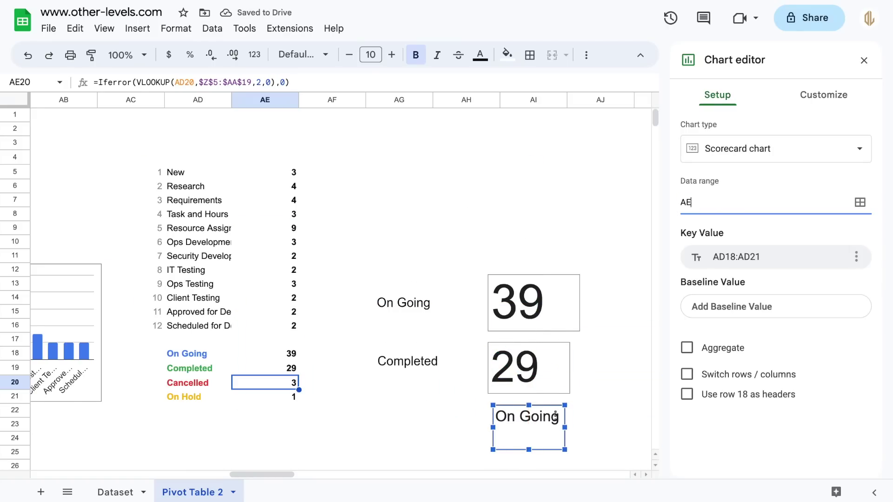
left_click(138, 28)
left_click(159, 212)
left_click(422, 82)
left_click_drag(312, 205, 478, 231)
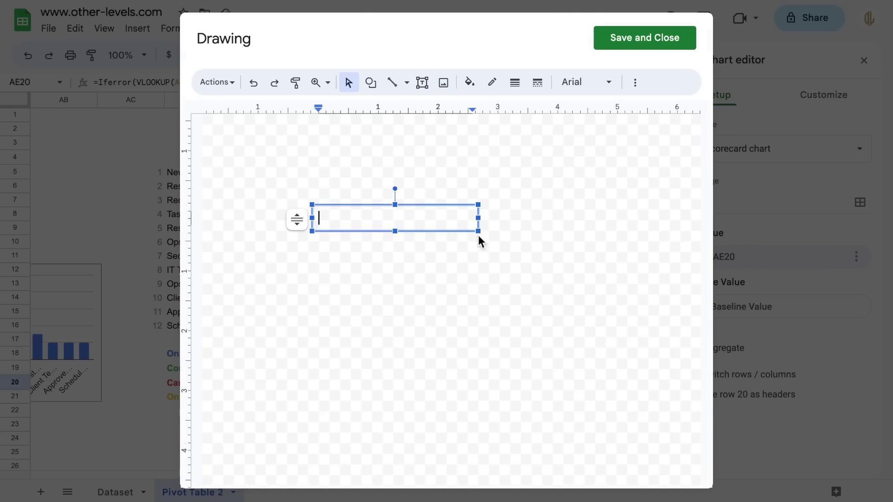
left_click(645, 38)
left_click_drag(274, 399, 409, 421)
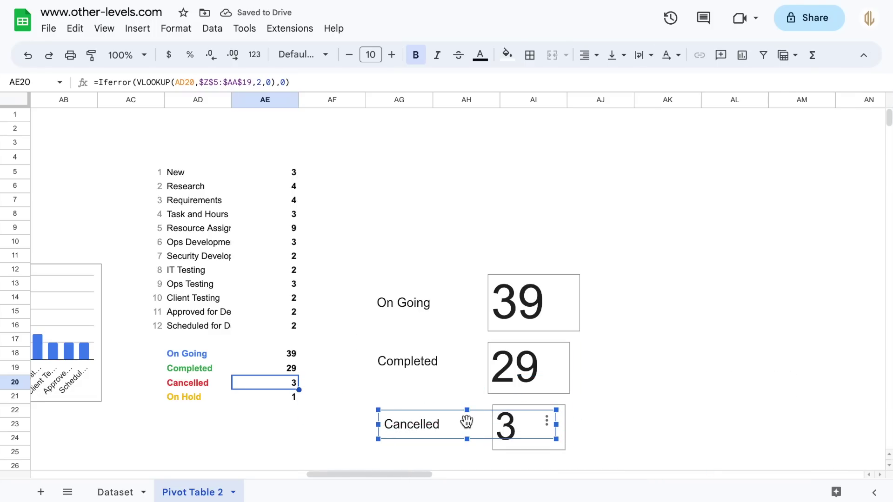
left_click_drag(411, 300, 417, 194)
Add a small On Hold scorecard with data range AE21 beside the other cards.
left_click(279, 397)
left_click(138, 28)
left_click(177, 150)
left_click(747, 205)
type("AE21")
left_click_drag(137, 159, 443, 345)
left_click_drag(488, 375, 539, 378)
Insert an 'On Hold' text-box drawing beside the 1 scorecard.
left_click(138, 28)
left_click(159, 211)
left_click(421, 82)
left_click_drag(351, 195, 443, 219)
type("On Hold")
left_click(644, 37)
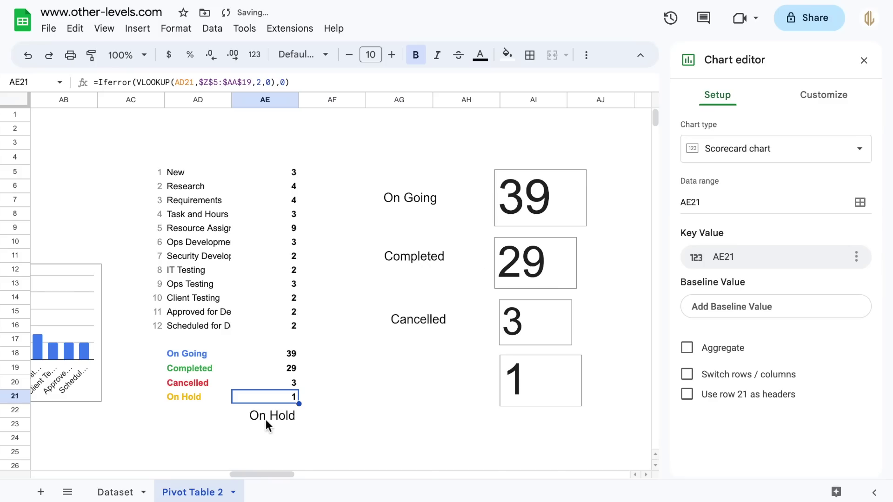
mouse_move(277, 422)
left_mouse_down()
mouse_move(434, 385)
mouse_move(424, 389)
left_mouse_up()
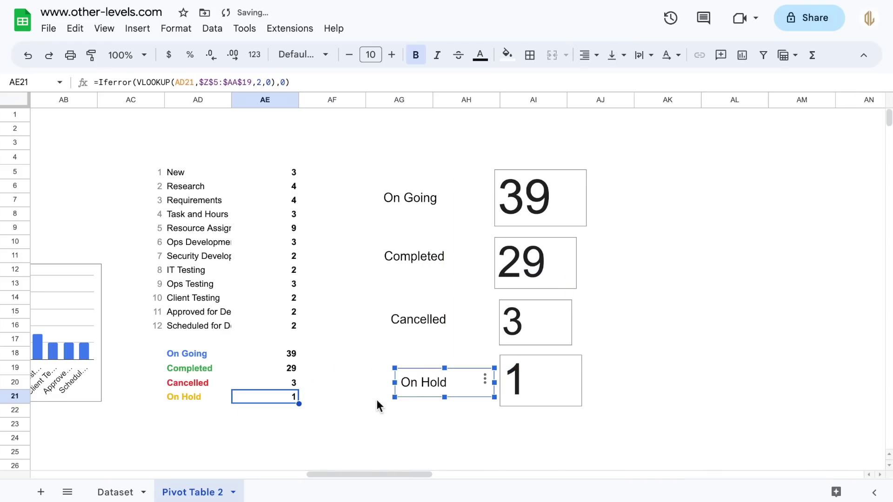
left_click(361, 412)
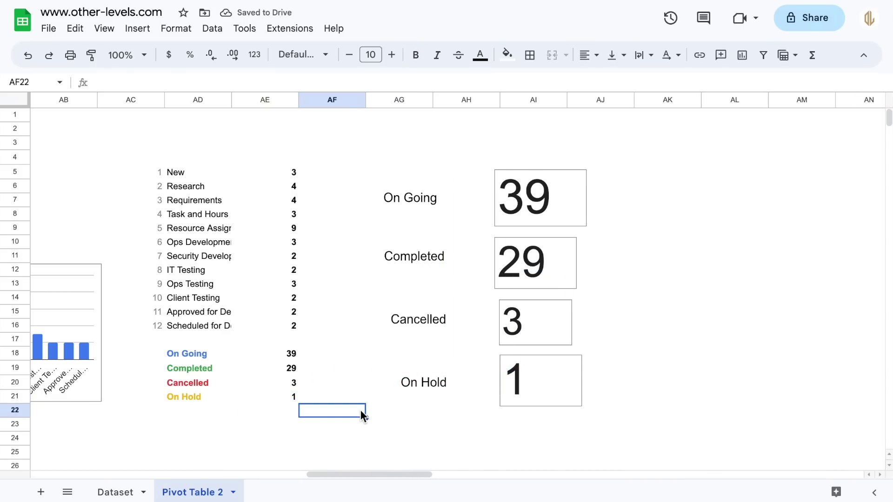
Add an untitled scorecard of the total project value (£80,361,252), shrunk below the KPIs.
scroll(361, 412, "left", 10)
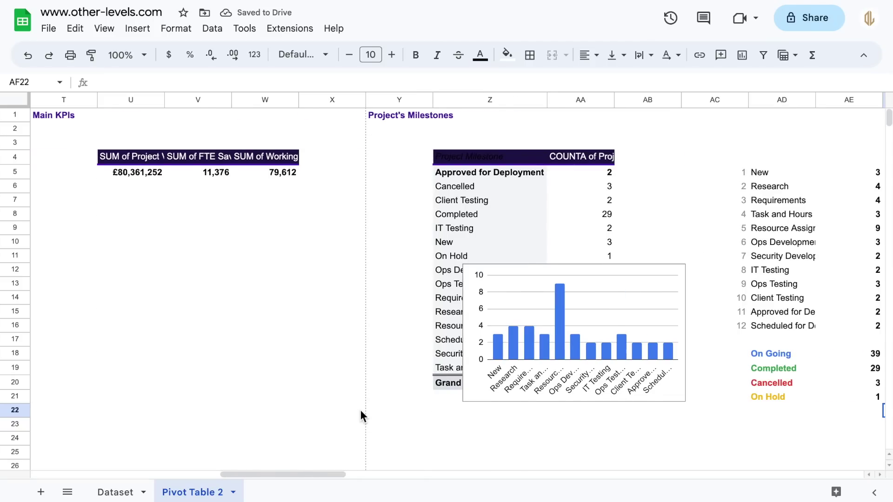
scroll(360, 416, "left", 2)
left_click(272, 176)
left_click(137, 29)
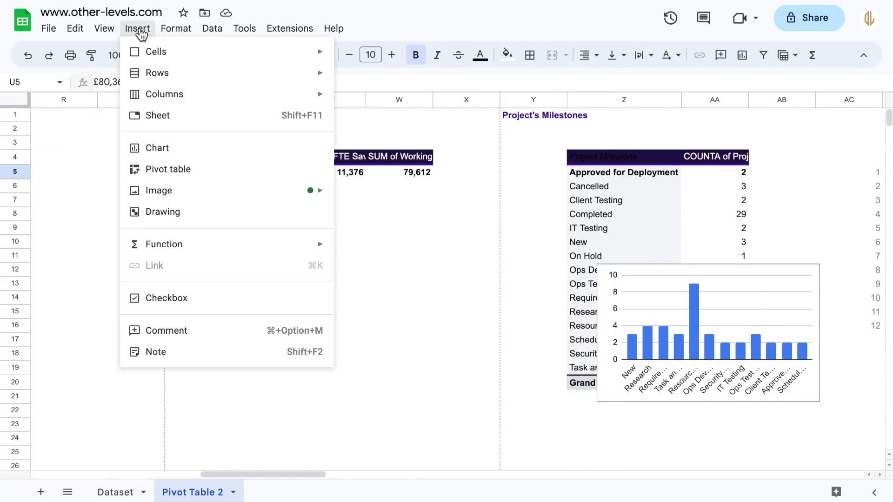
left_click(190, 147)
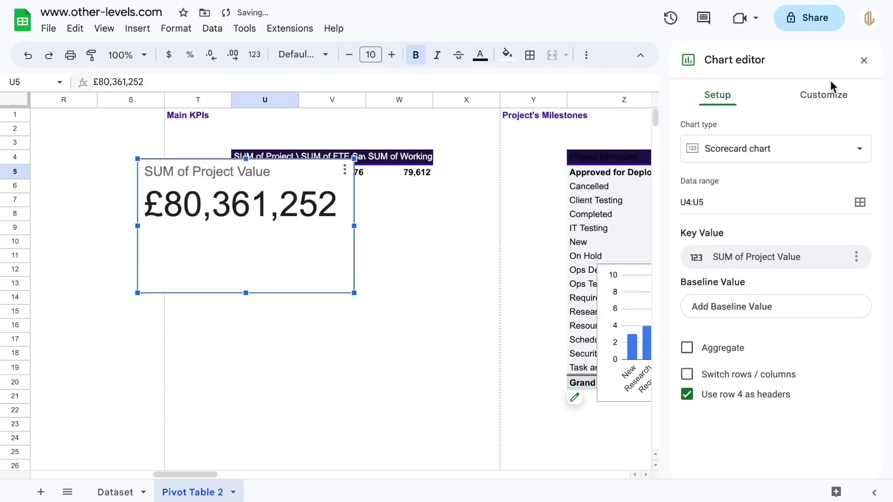
left_click(837, 95)
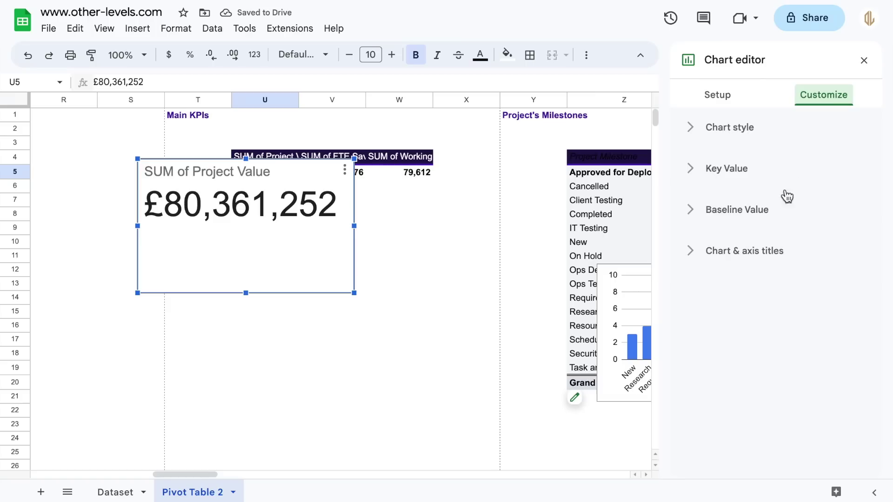
left_click(761, 248)
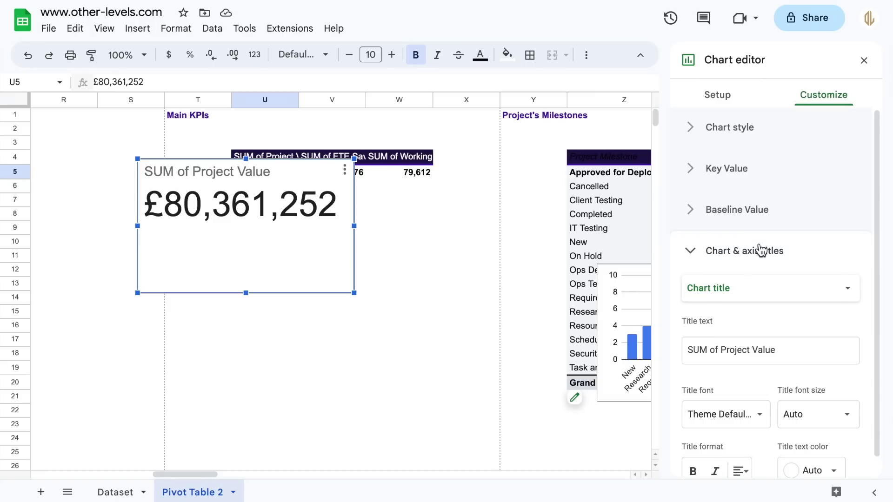
triple_click(730, 351)
key("BackSpace")
left_click_drag(255, 253, 303, 339)
left_click_drag(416, 397, 293, 318)
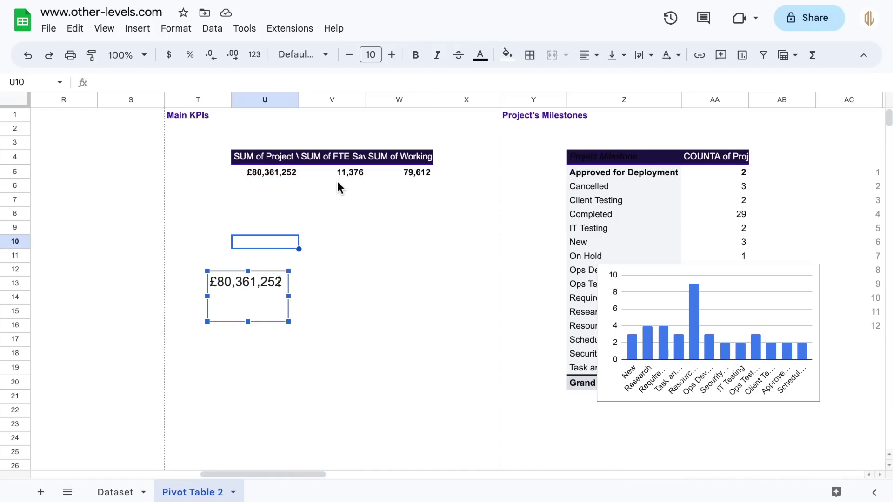
Add a small FTE savings scorecard (11,376) from the header and value cells.
left_click_drag(332, 156, 341, 169)
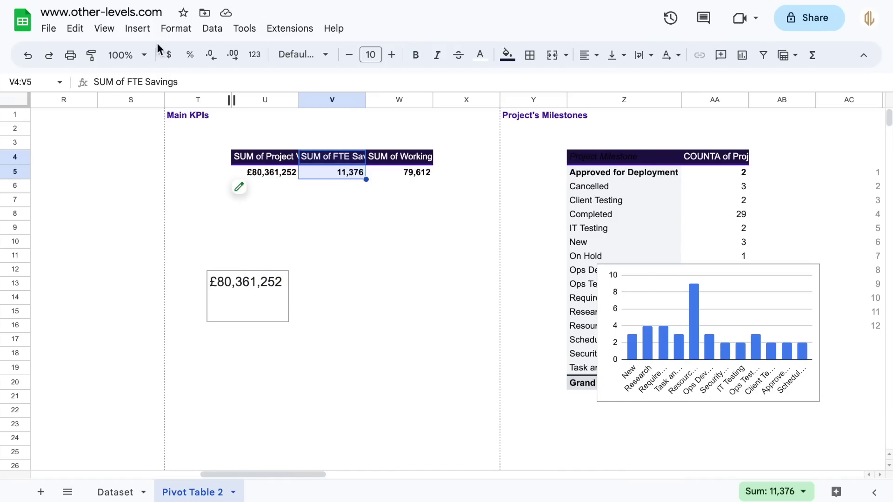
left_click(139, 29)
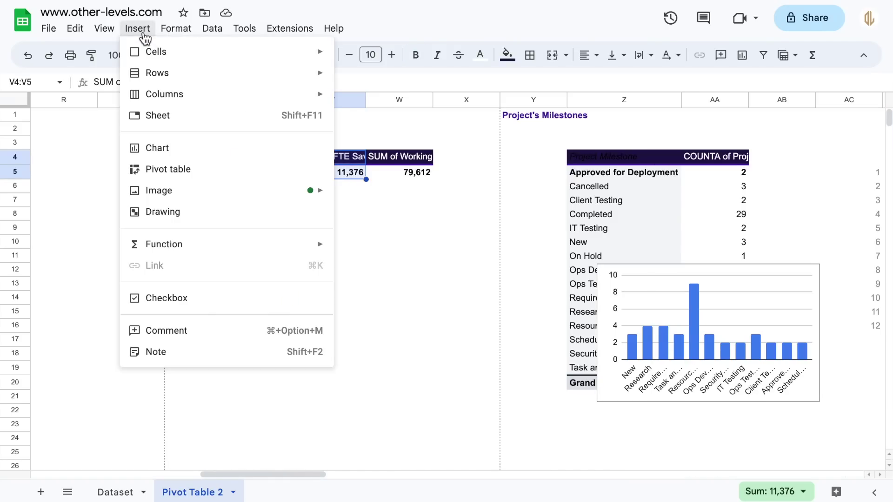
left_click(173, 154)
left_click(813, 97)
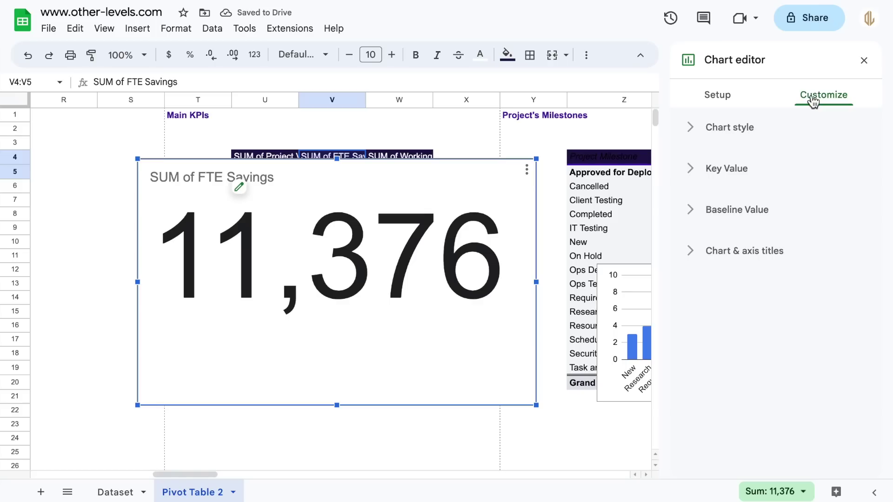
left_click(757, 252)
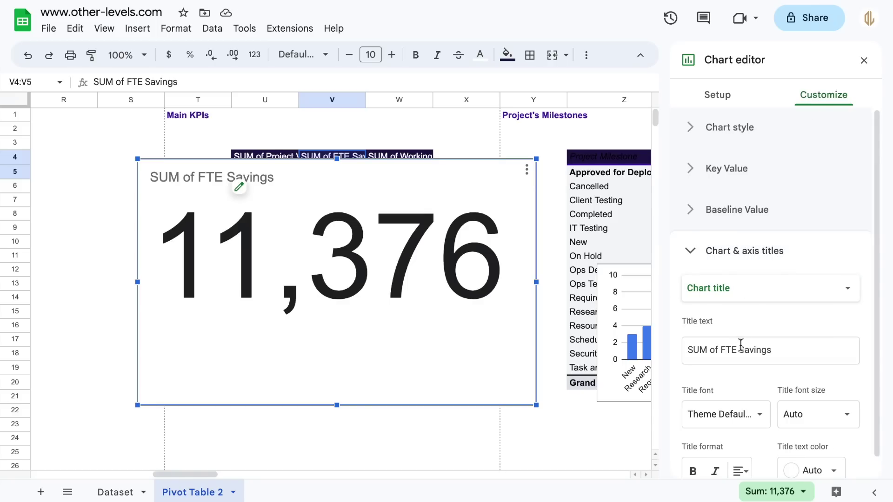
left_click(723, 351)
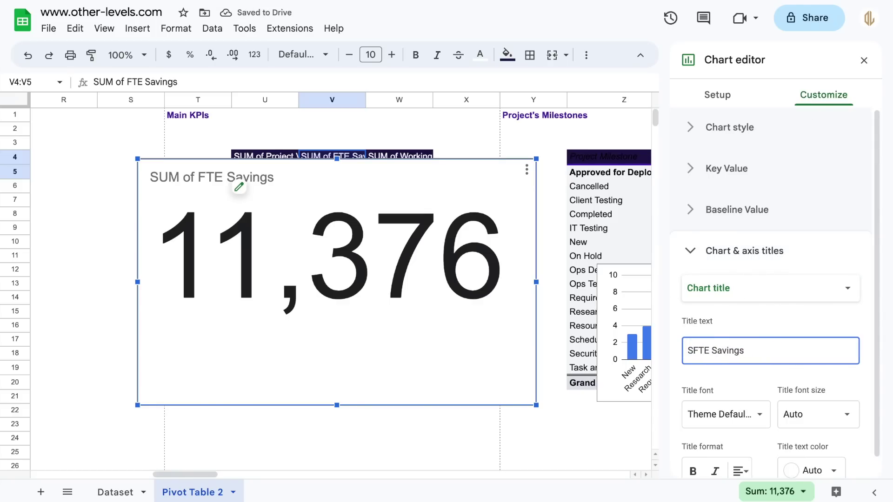
left_click(864, 61)
left_click_drag(536, 405, 353, 321)
Add an untitled working hours scorecard (79,612) beside the other two.
left_click(400, 160)
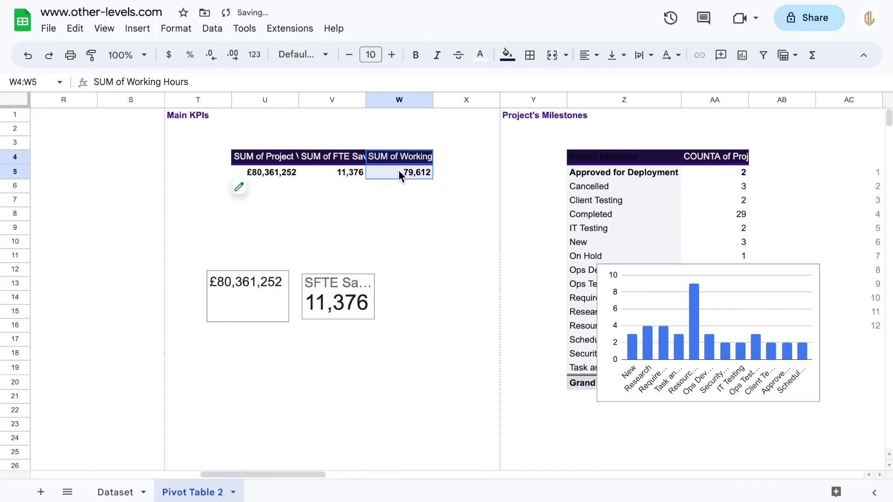
left_click(140, 28)
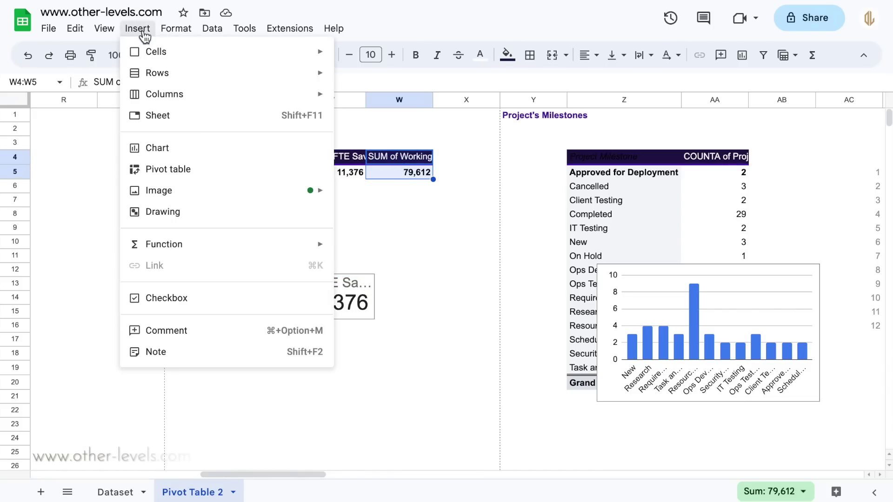
left_click(169, 148)
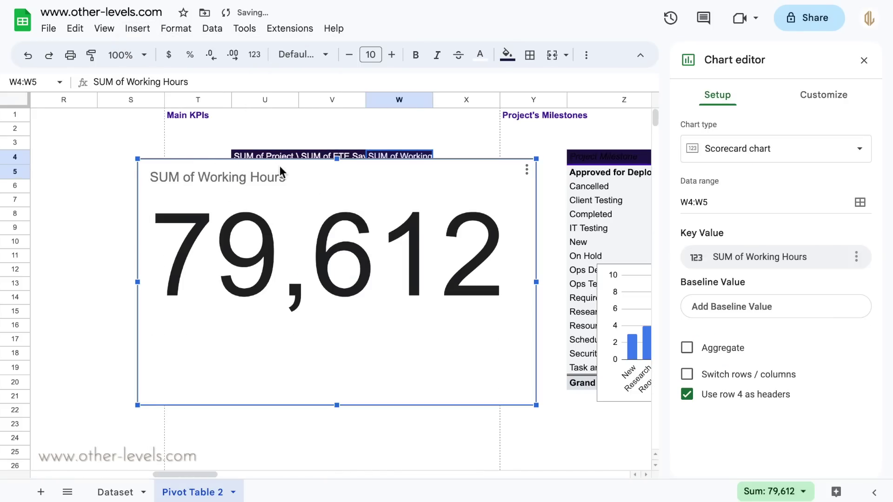
left_click(833, 95)
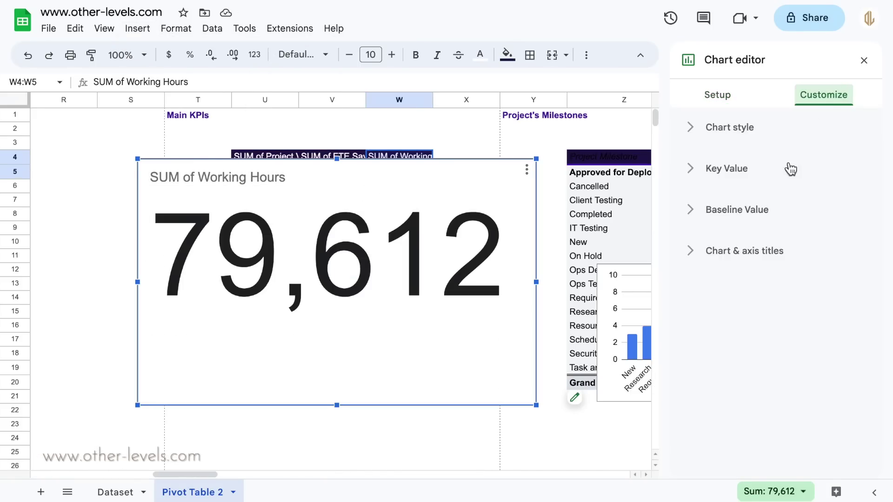
left_click(757, 253)
left_click(739, 351)
key("BackSpace")
left_click(864, 60)
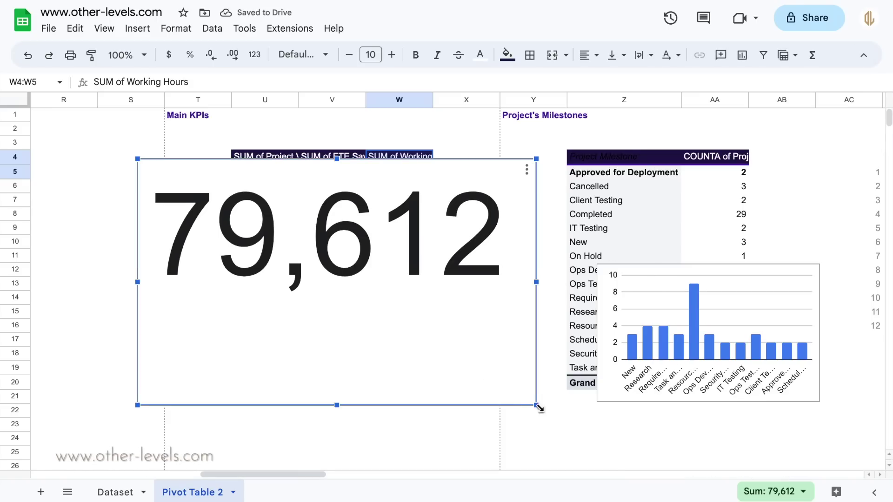
left_click_drag(531, 405, 449, 319)
left_click(425, 352)
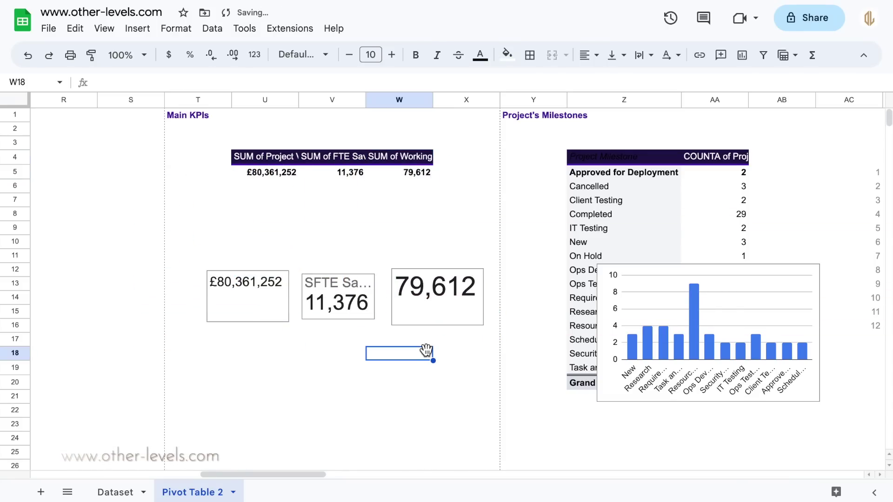
Fill cells A1:P47 black as the dashboard background.
scroll(425, 350, "right", 9)
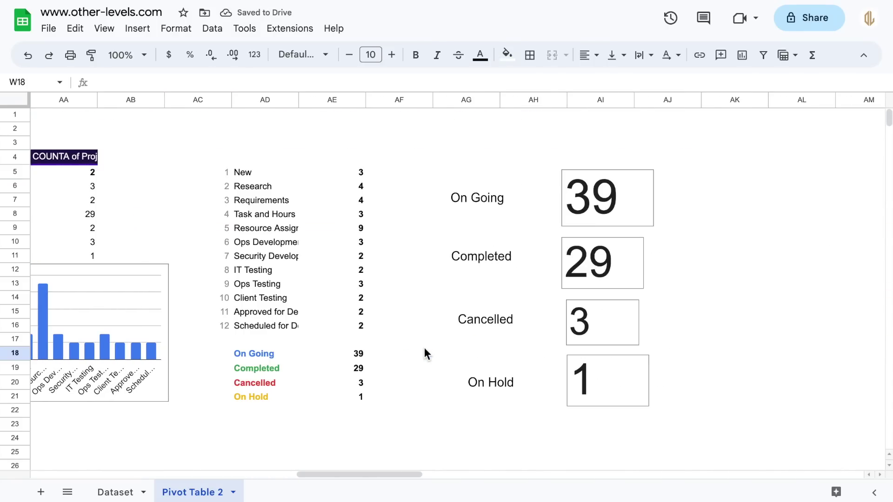
scroll(425, 351, "left", 20)
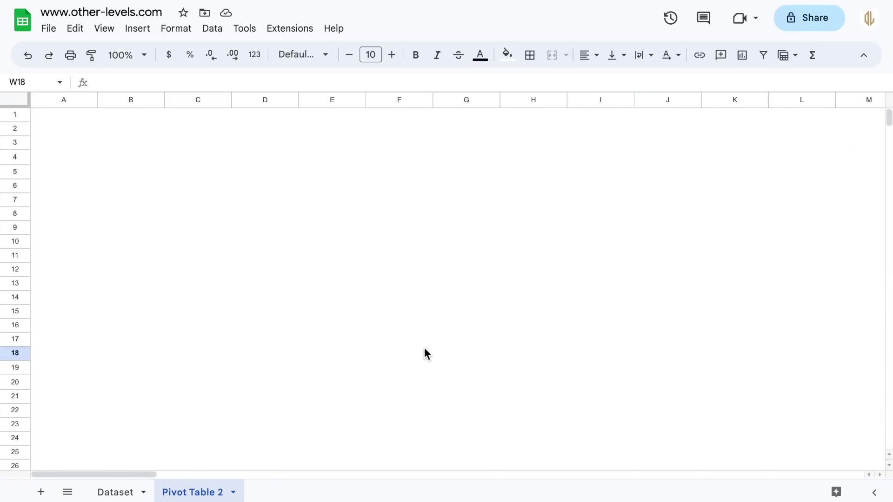
left_click_drag(65, 119, 837, 458)
left_click(507, 55)
left_click(512, 101)
key("ctrl+Home")
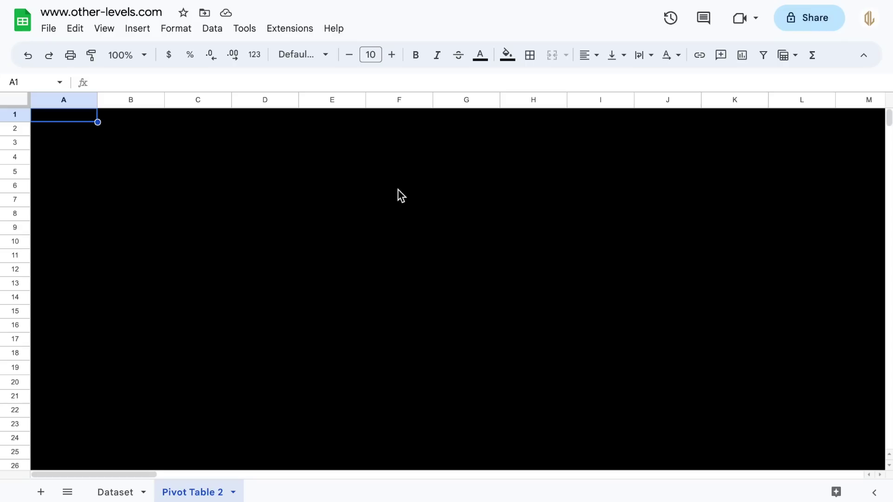
Move the KPI scorecards and milestone chart together onto the black area.
scroll(398, 189, "right", 10)
scroll(397, 189, "right", 5)
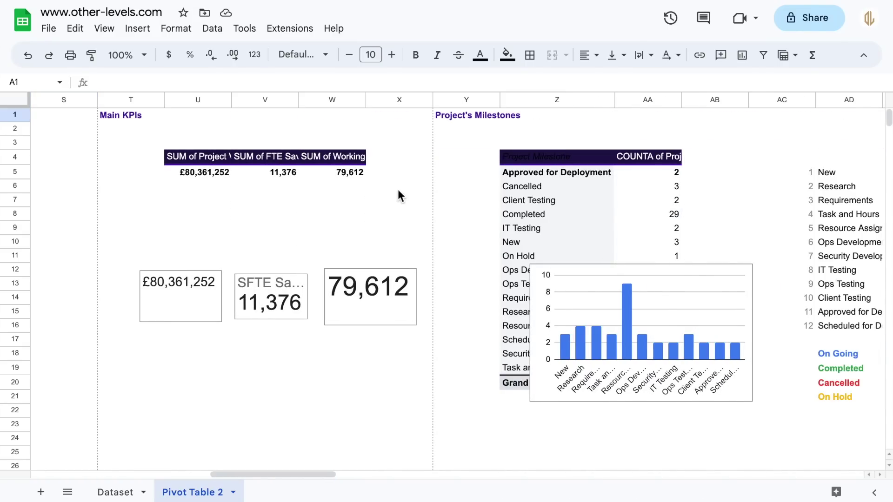
left_click(182, 297)
left_click(238, 307, "ctrl")
left_click(370, 298, "ctrl")
left_click_drag(181, 297, 124, 267)
Move the status scorecards and their labels together onto the black area.
scroll(447, 280, "right", 20)
left_click(421, 205)
left_click(414, 256, "ctrl")
left_click(418, 319, "ctrl")
left_click(423, 382, "ctrl")
left_click(521, 373, "ctrl")
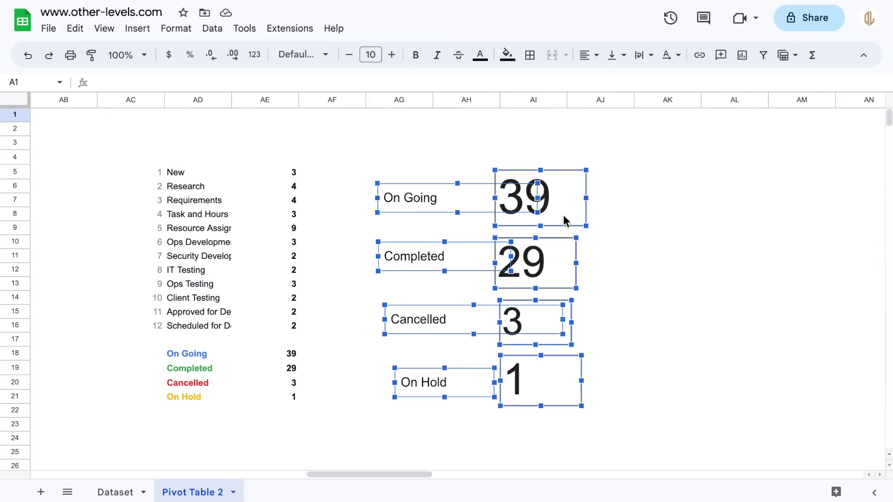
left_click_drag(565, 201, 189, 235)
scroll(624, 235, "left", 5)
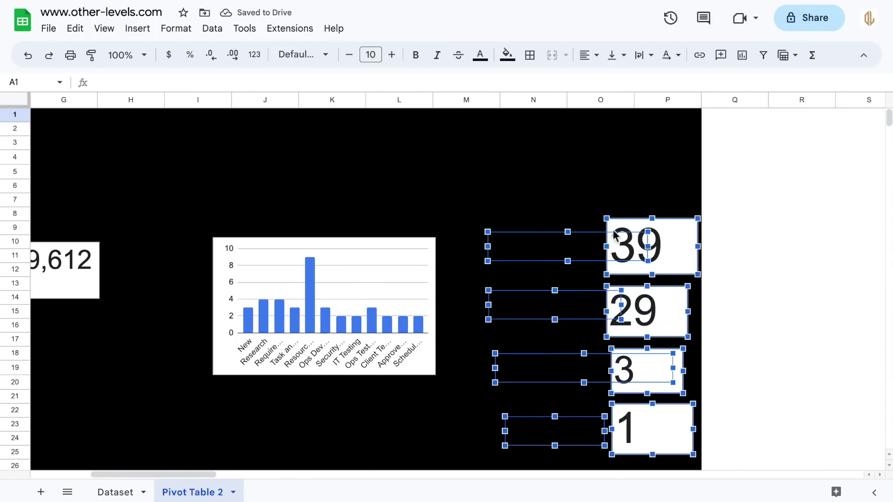
Make the text of the On Going, Completed and Cancelled label drawings white.
left_click(801, 284)
left_click(529, 245)
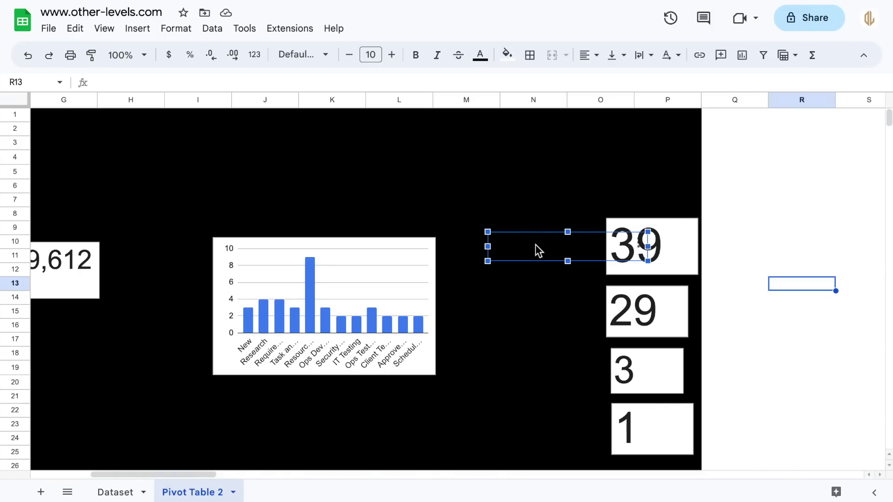
double_click(537, 247)
triple_click(352, 206)
left_click(636, 83)
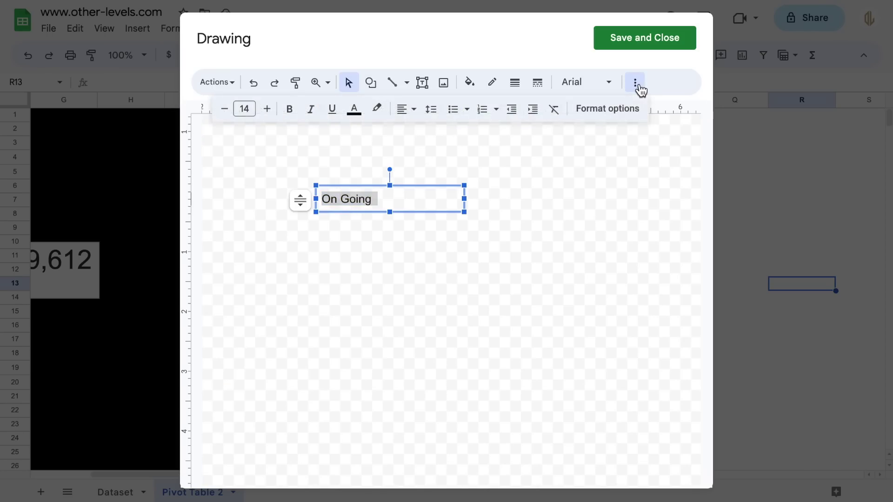
left_click(355, 110)
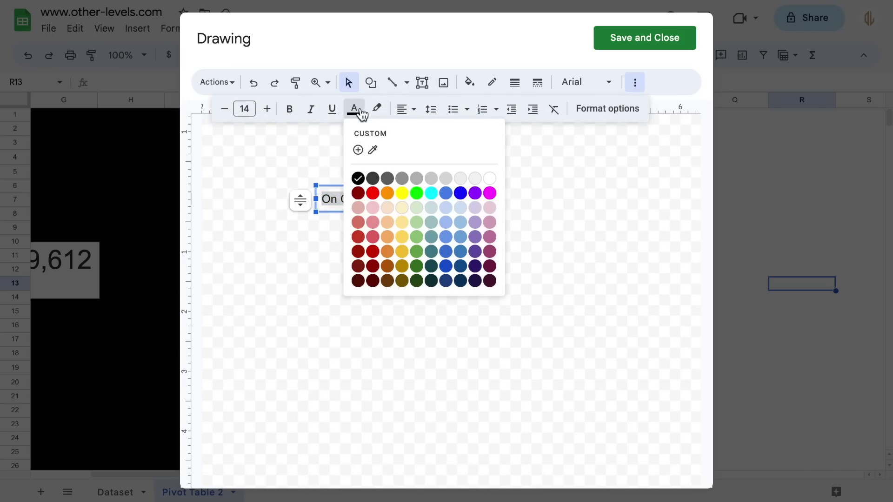
left_click(490, 179)
left_click(644, 38)
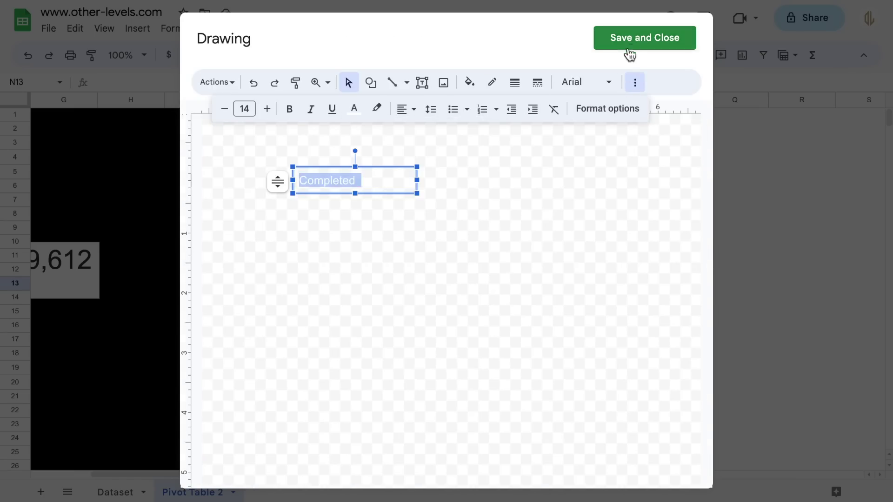
left_click(630, 46)
double_click(549, 343)
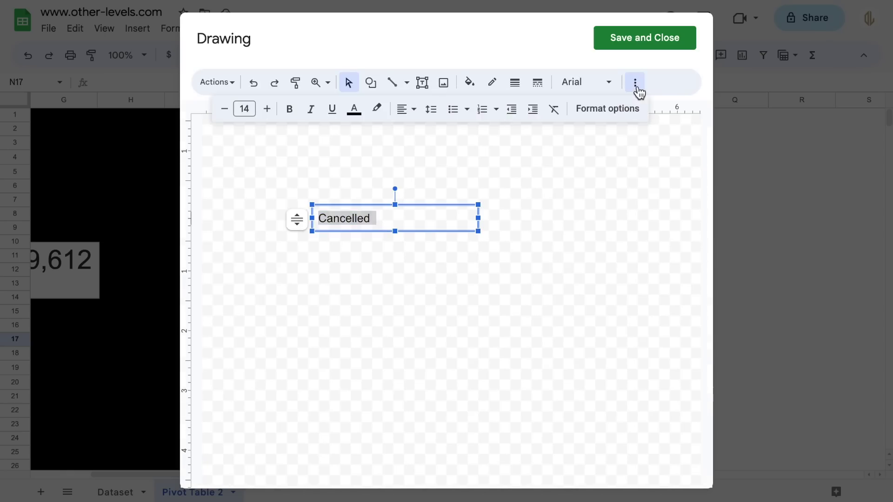
left_click(644, 38)
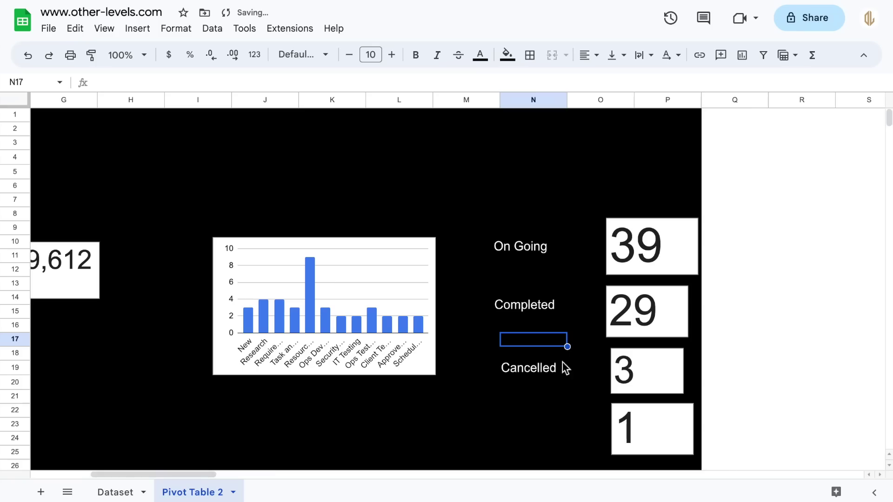
Change a copied label's text to 'On Hold' and save it to the sheet.
right_click(588, 421)
left_click(616, 350)
type("On Hold")
left_click(644, 38)
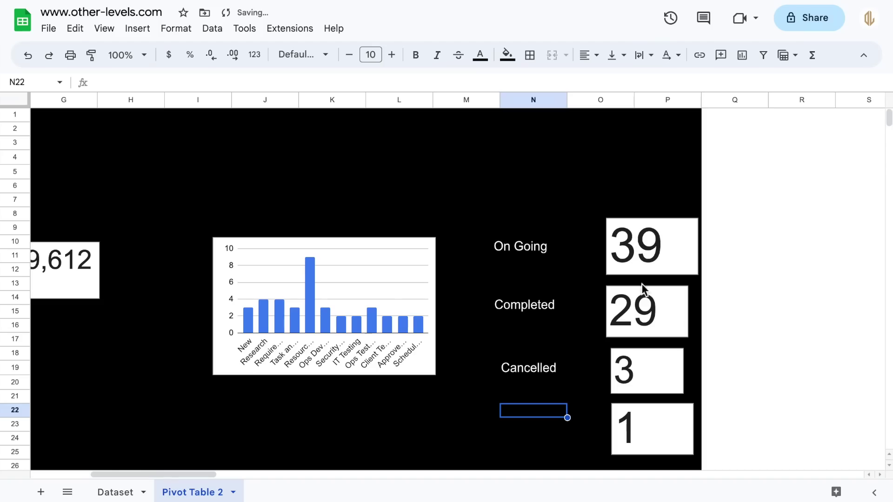
scroll(593, 380, "right", 10)
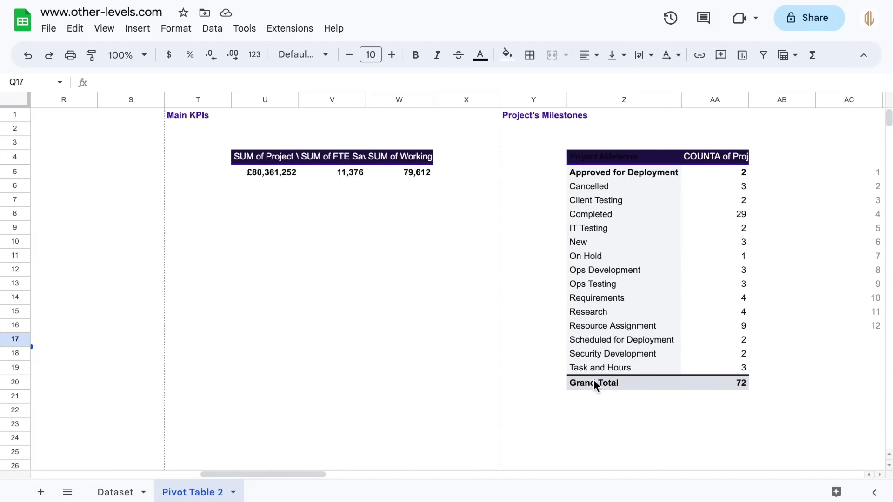
scroll(593, 379, "right", 4)
Rename the copied section heading to 'Project's Status'.
left_click_drag(198, 99, 405, 98)
double_click(322, 116)
key("ctrl+BackSpace")
type("Stat")
key("Return")
scroll(391, 267, "left", 5)
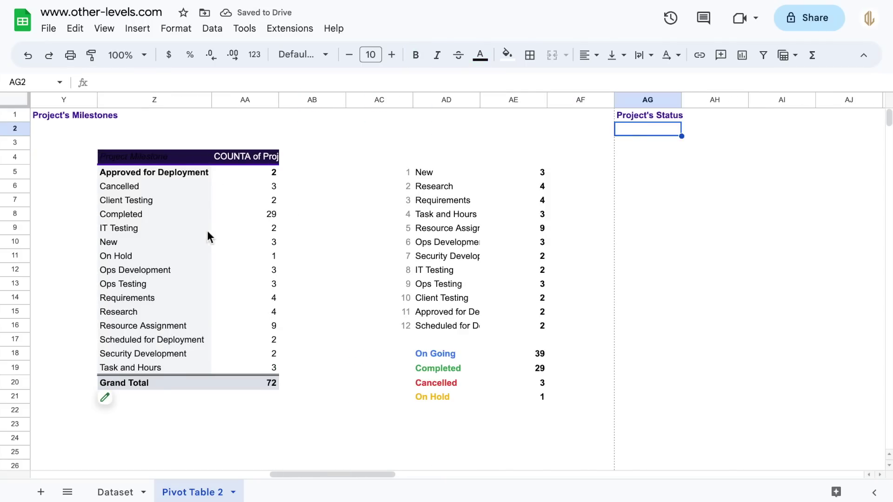
Copy the Milestones pivot table and paste it at AH4.
left_click(187, 216)
key("ctrl+a")
key("ctrl+c")
left_click(709, 155)
key("ctrl+v")
scroll(709, 156, "right", 5)
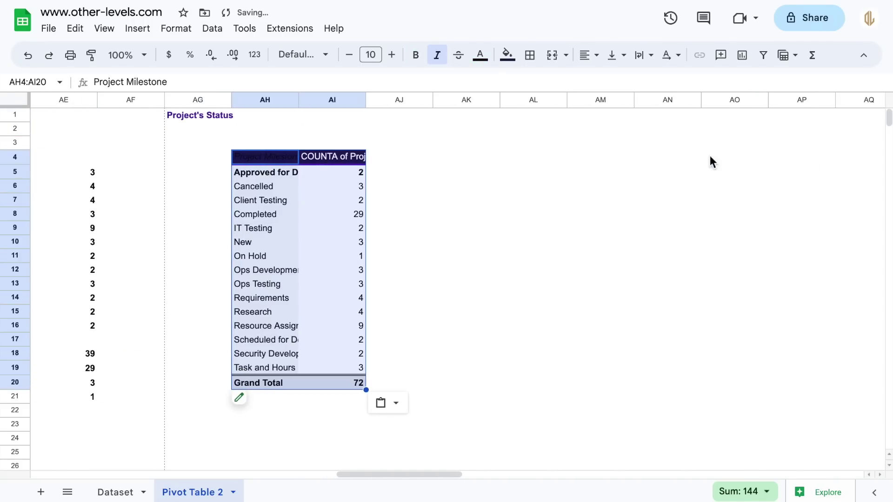
Replace Project Milestone with Status in the pivot's Rows and Values.
left_click(245, 404)
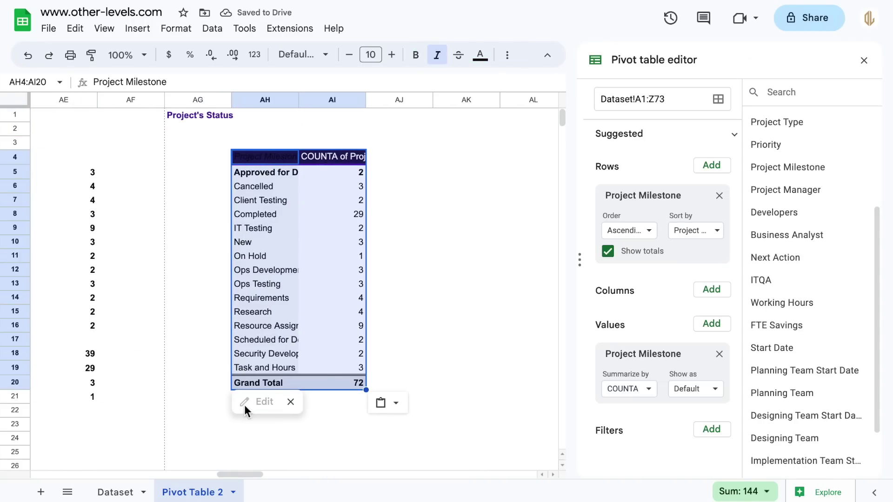
left_click(719, 354)
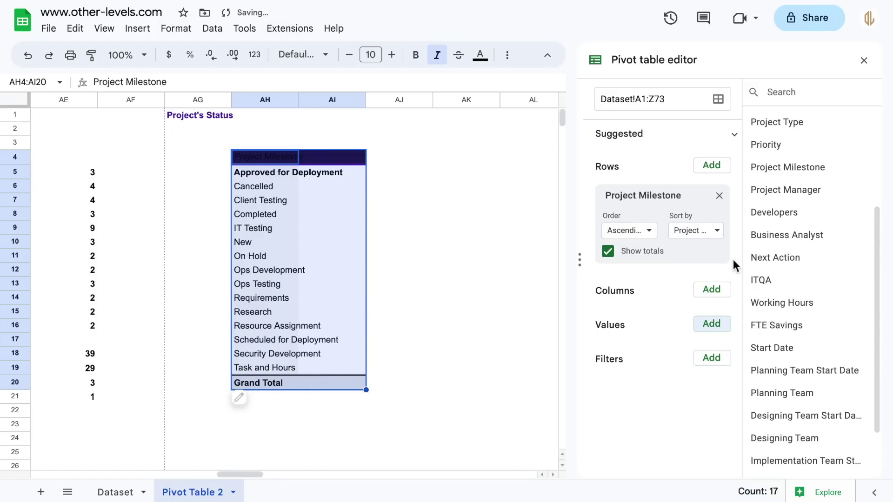
left_click(720, 196)
scroll(774, 211, "up", 3)
left_click_drag(774, 211, 712, 249)
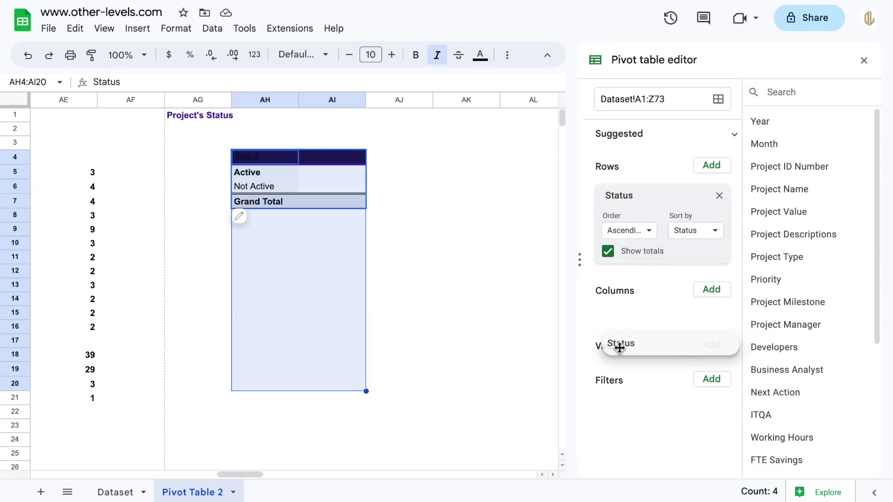
left_click_drag(618, 350, 610, 359)
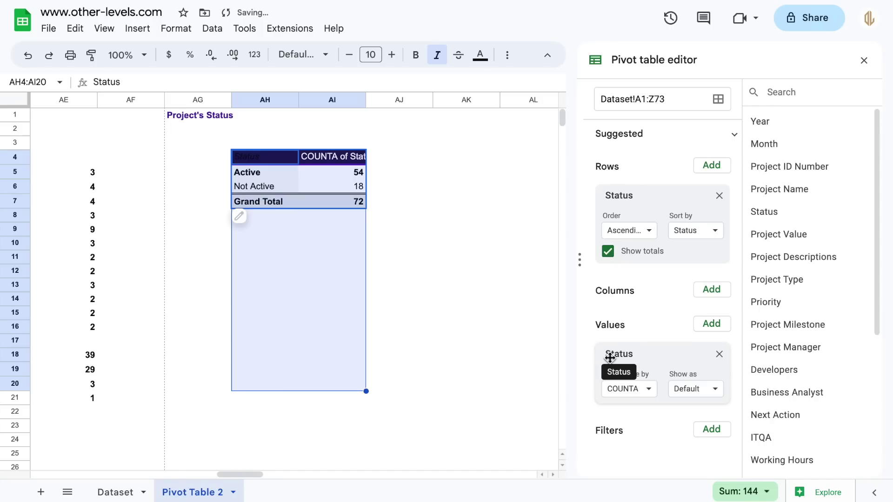
left_click(864, 61)
Copy the Active and Not Active labels into AK5:AK6.
left_click_drag(256, 175, 256, 185)
key("ctrl+c")
left_click(456, 172)
key("ctrl+v")
Enter =IFERROR(VLOOKUP(AK5,$AH$5:$AI$6,2,0),0) in AL5 and autofill it to AL6.
left_click(518, 173)
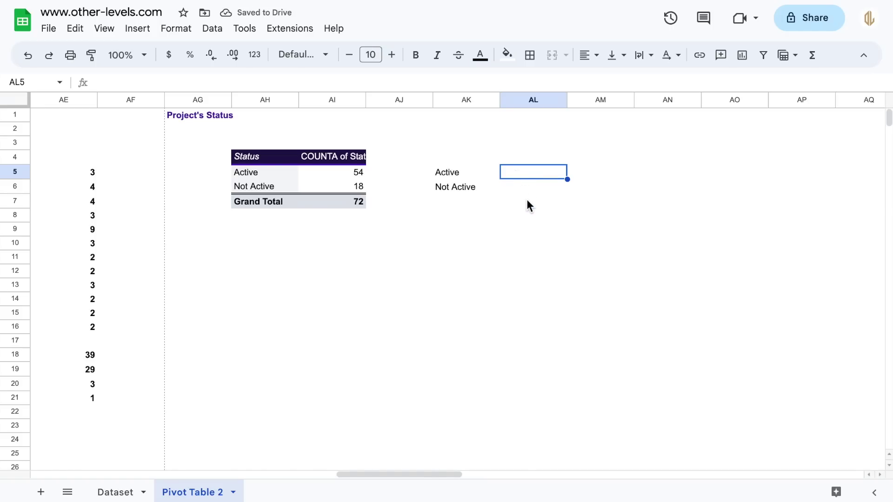
type("=vl")
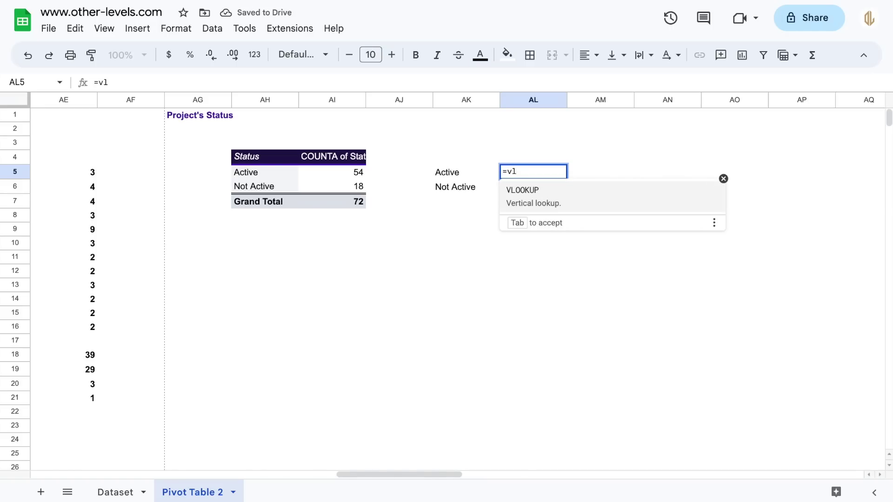
left_click(567, 205)
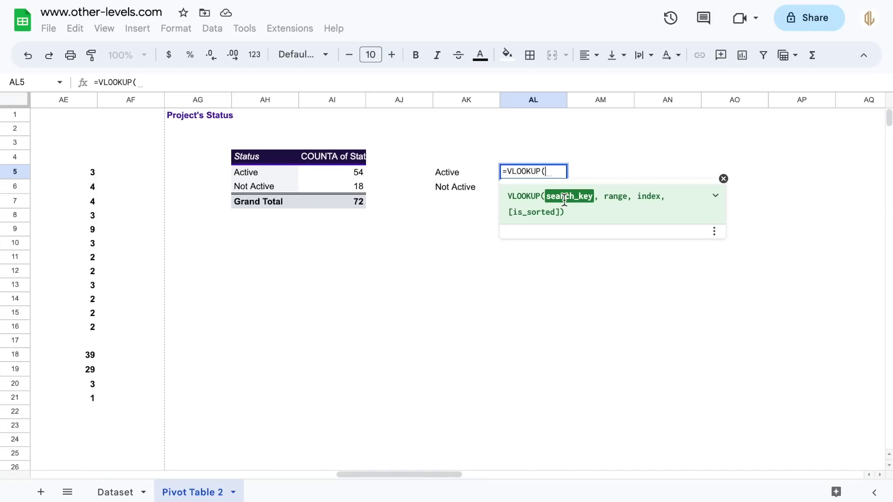
left_click(453, 170)
type(",")
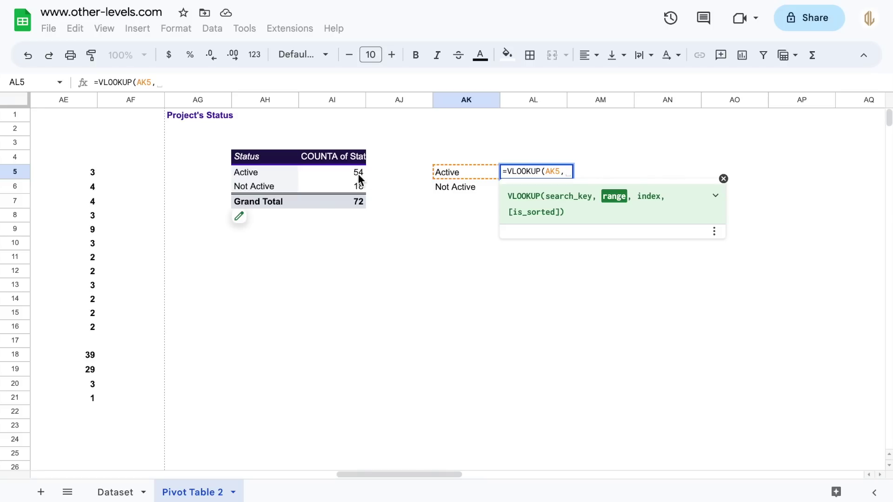
left_click_drag(358, 178, 275, 189)
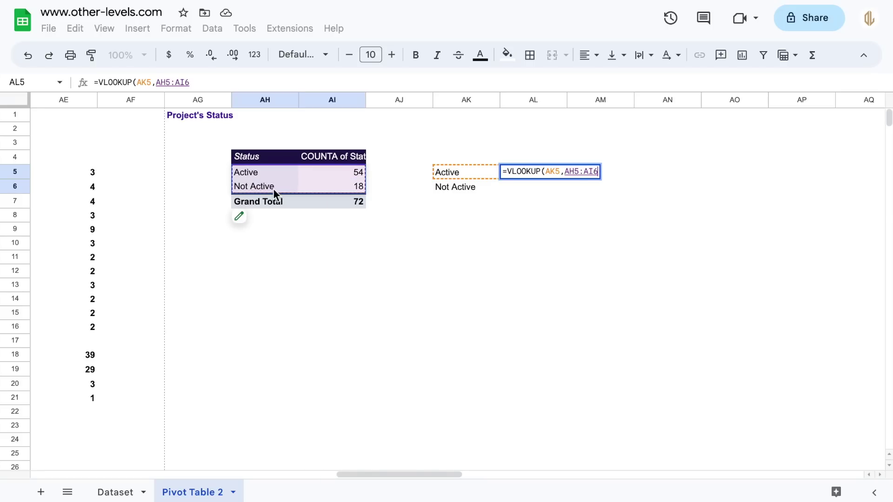
key("F4")
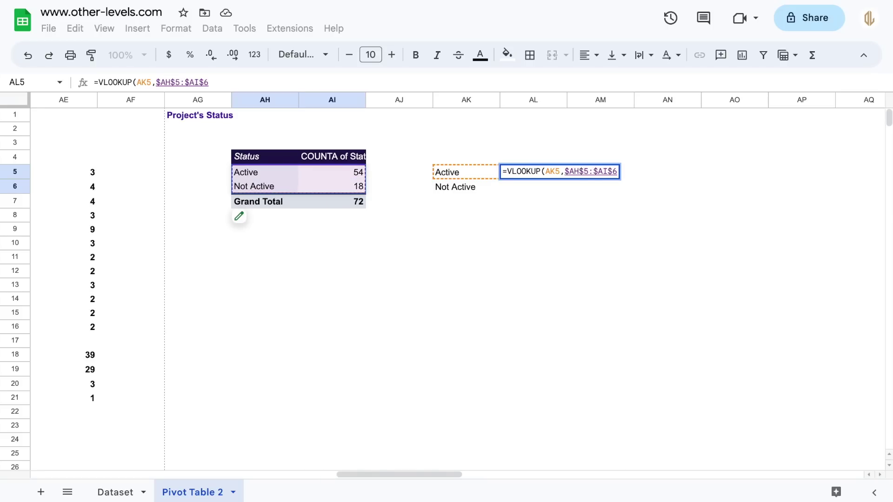
type(",2,0)")
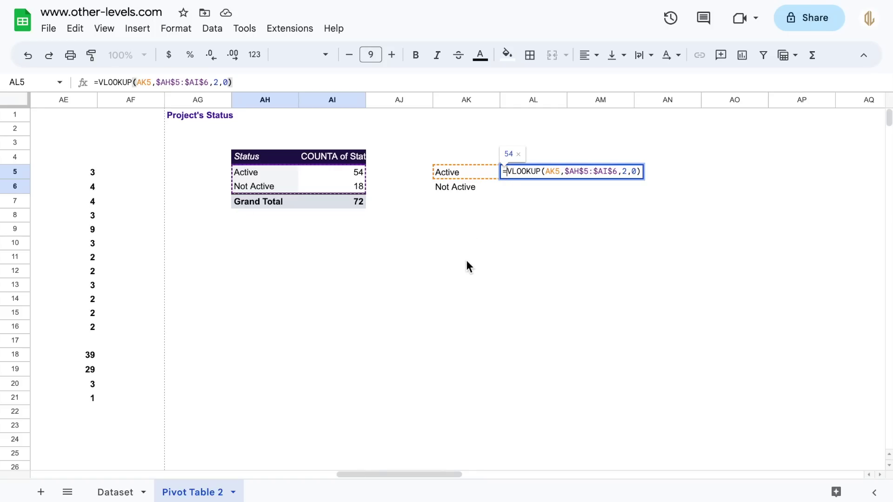
type("iferr")
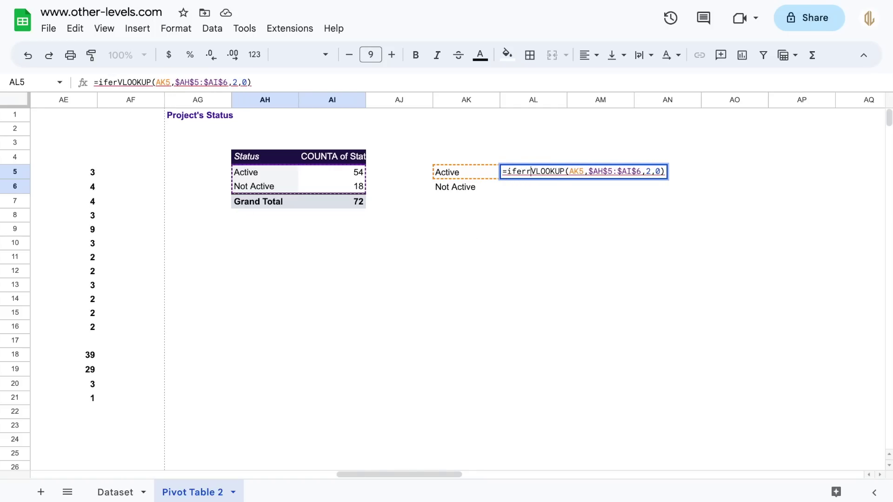
type("or(")
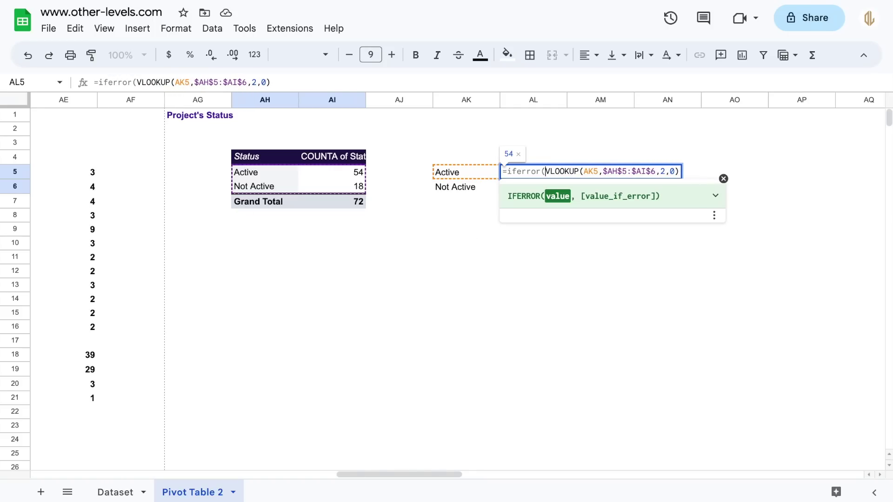
left_click(290, 83)
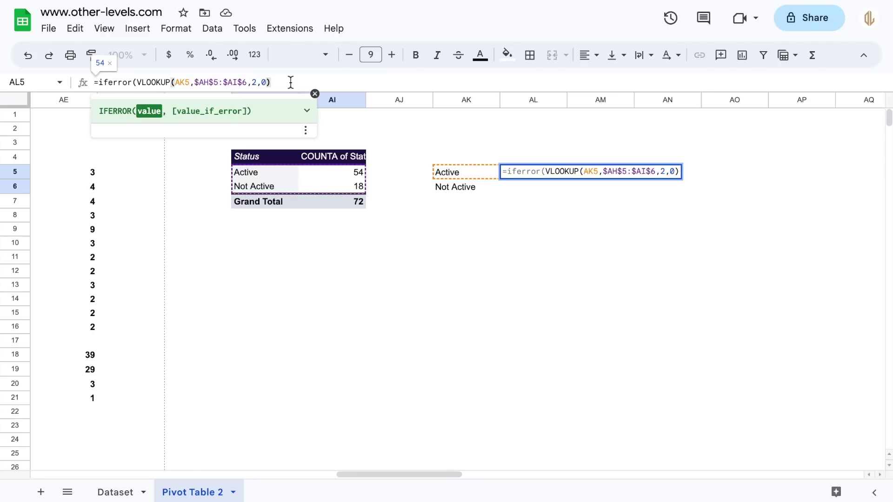
type("),0)")
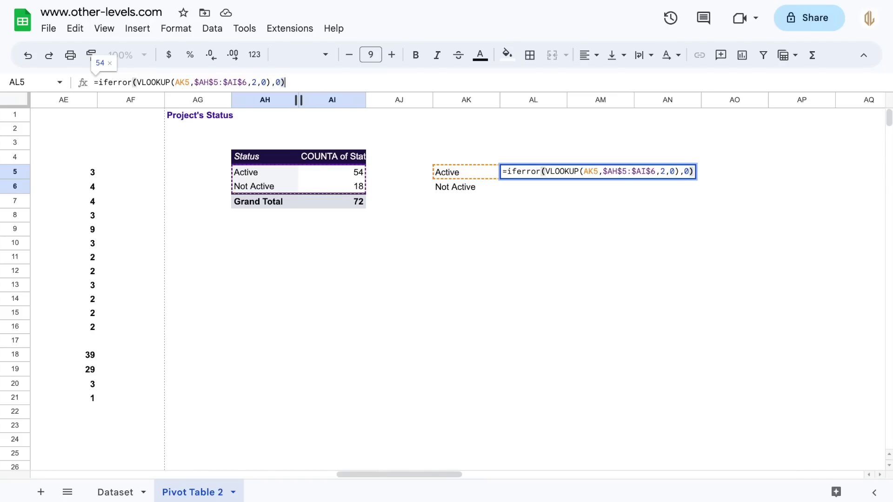
key("Return")
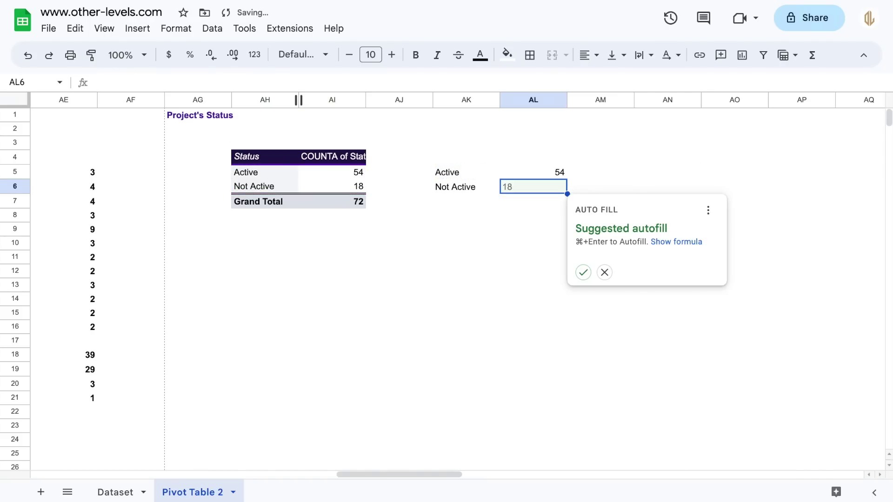
left_click(584, 273)
Total the counts in AL7 with =SUM(AL5:AL6), giving 72.
key("Down")
type("=sum")
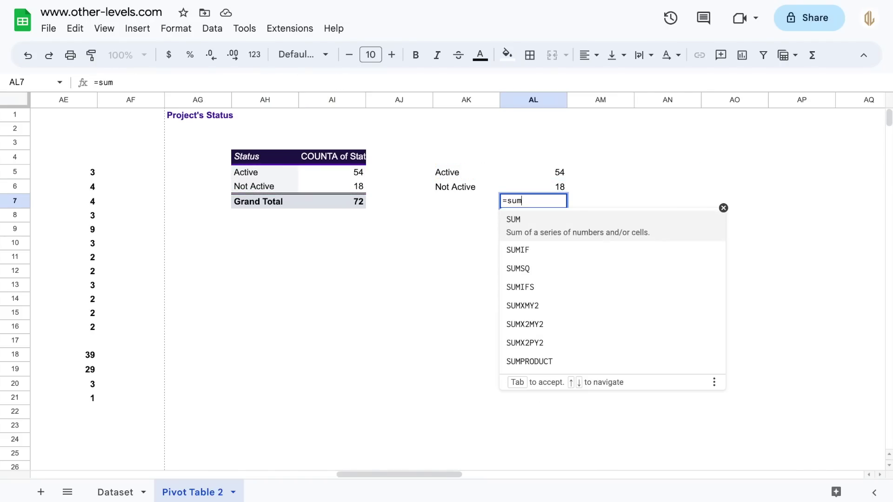
left_click(545, 228)
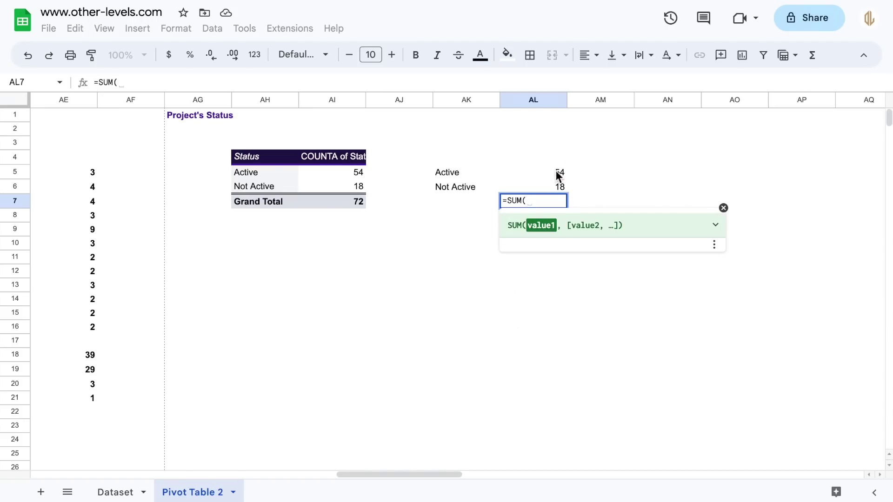
left_click_drag(557, 174, 556, 187)
type(")")
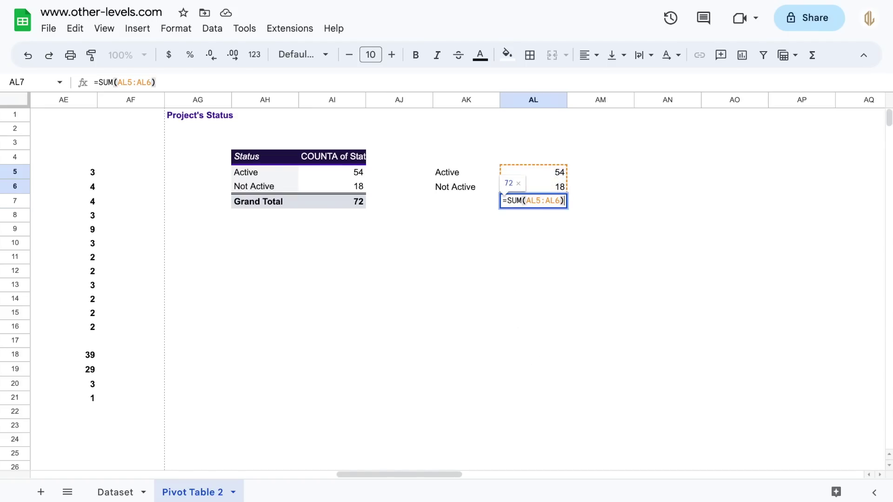
key("Return")
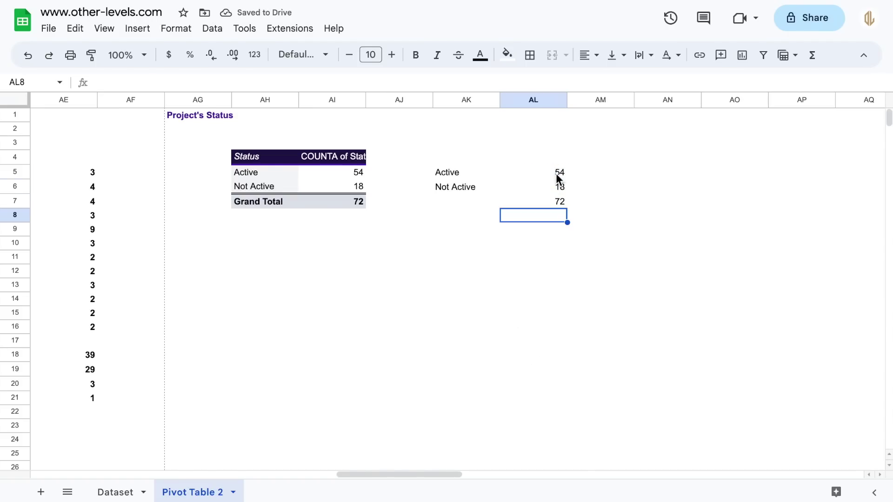
left_click(556, 173)
Make the AL5:AL7 figures bold and centred.
left_click(558, 201, "shift")
key("ctrl+b")
left_click(589, 55)
left_click(603, 82)
Enter =AL5/AL7 in AM5 to get the 0.75 active share.
left_click(606, 173)
type("=")
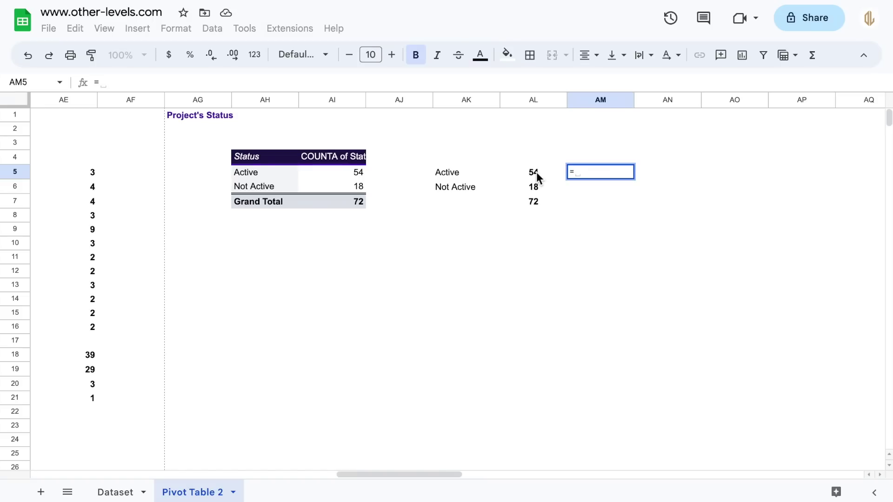
left_click(536, 172)
type("/")
left_click(539, 200)
key("Return")
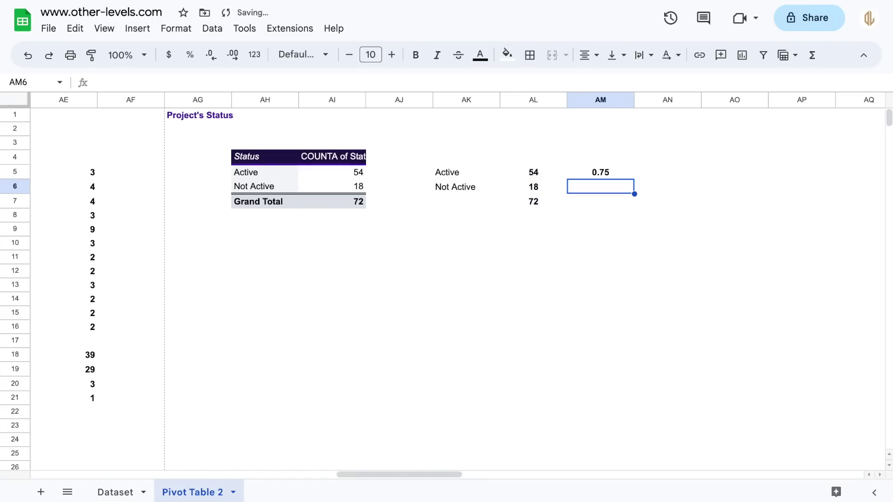
key("Up")
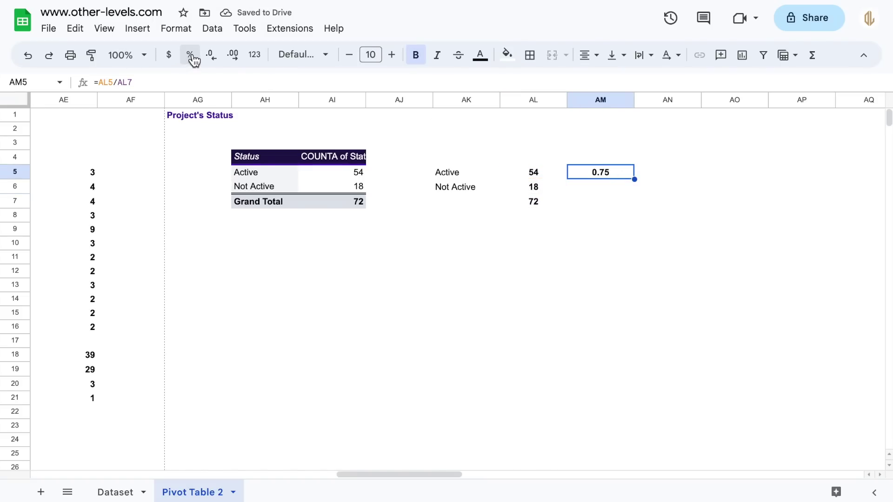
Insert a scorecard chart with data range AM5, aggregated by Sum.
left_click(142, 31)
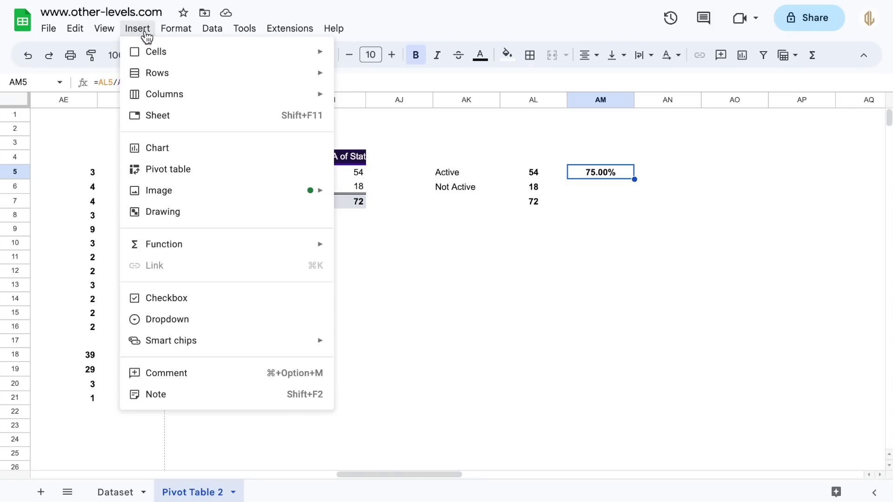
left_click(167, 157)
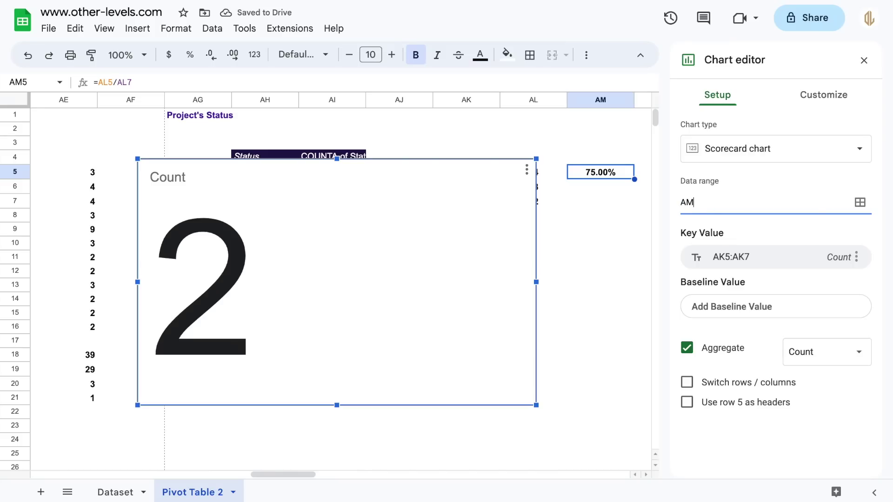
type("AM5")
left_click(858, 346)
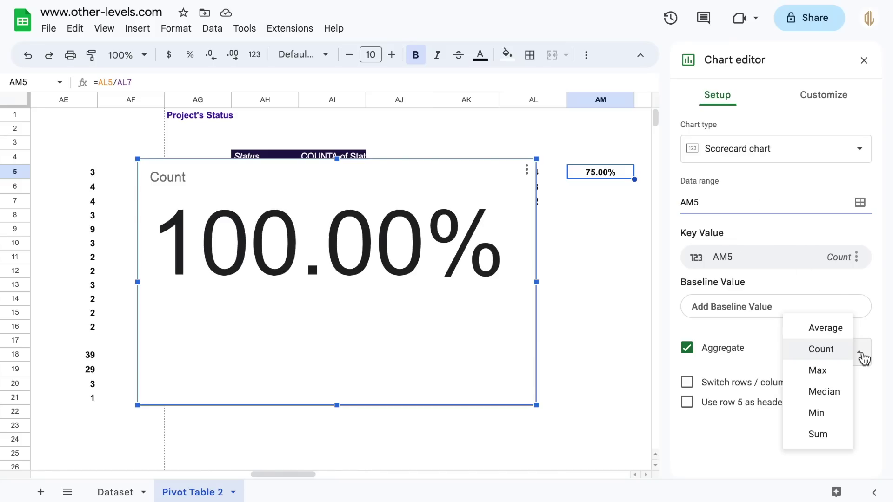
left_click(828, 433)
Delete the scorecard's Count title and shrink it to a small card.
left_click(817, 104)
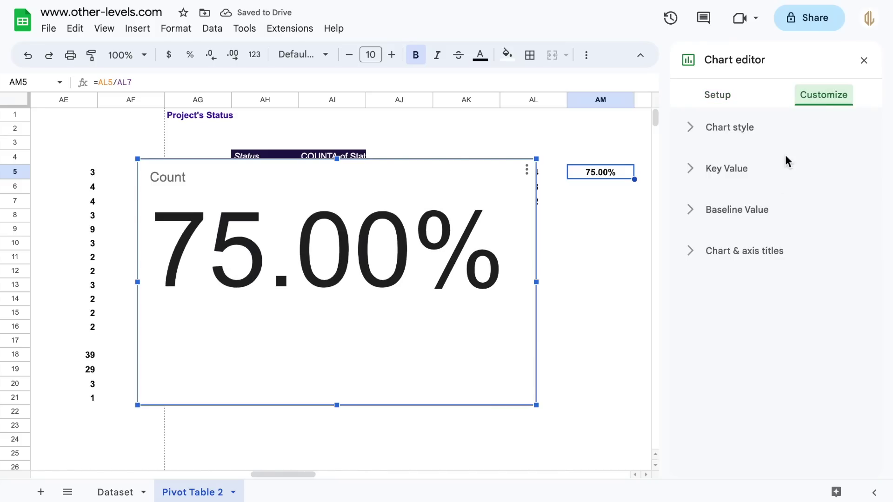
left_click(752, 255)
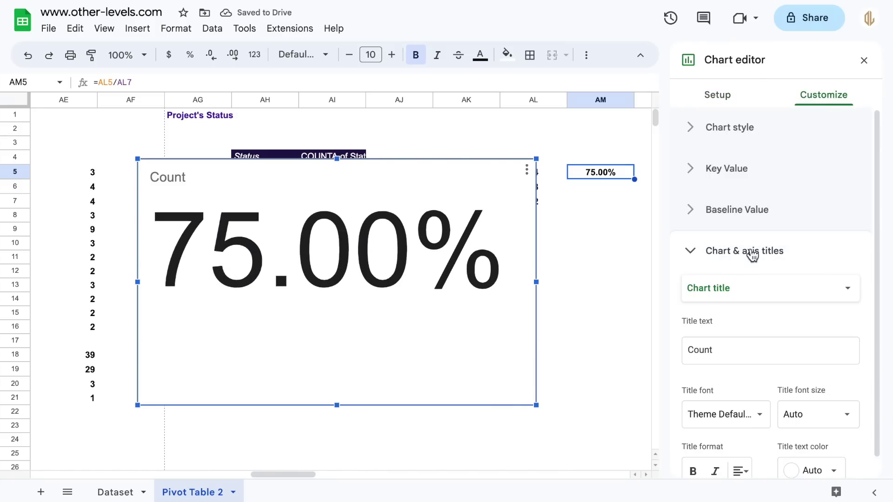
double_click(720, 345)
key("BackSpace")
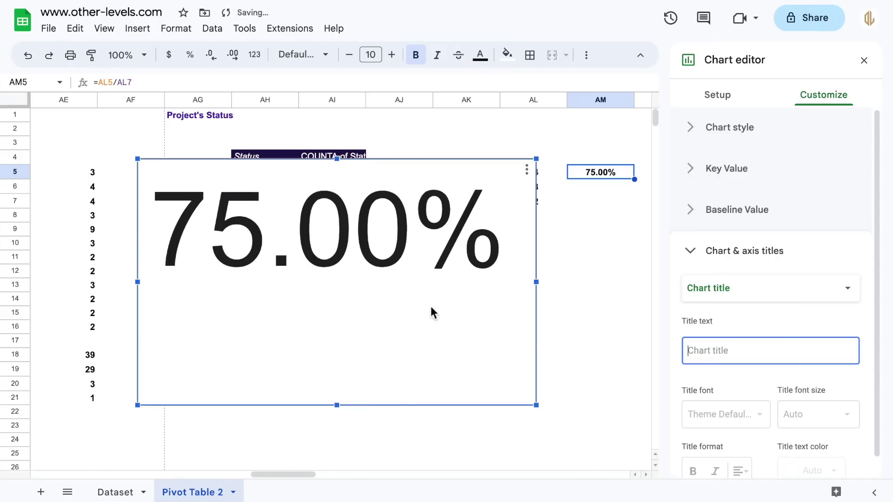
left_click_drag(138, 158, 615, 253)
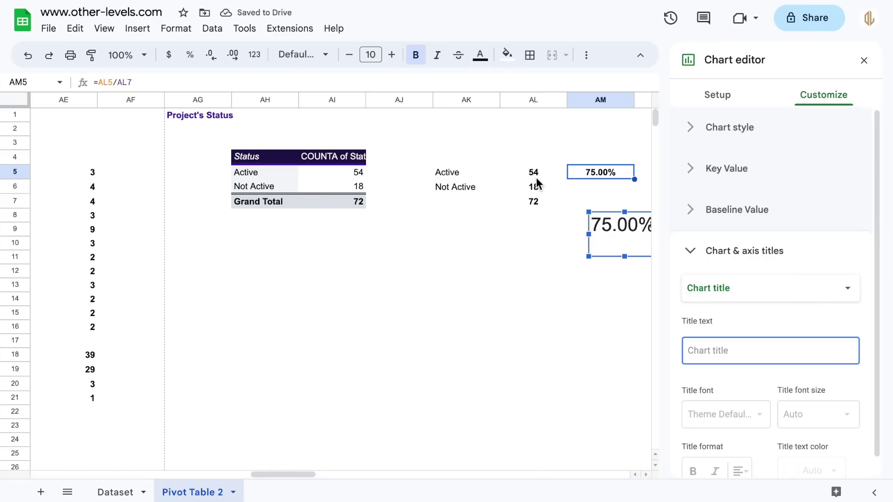
left_click_drag(535, 177, 465, 186)
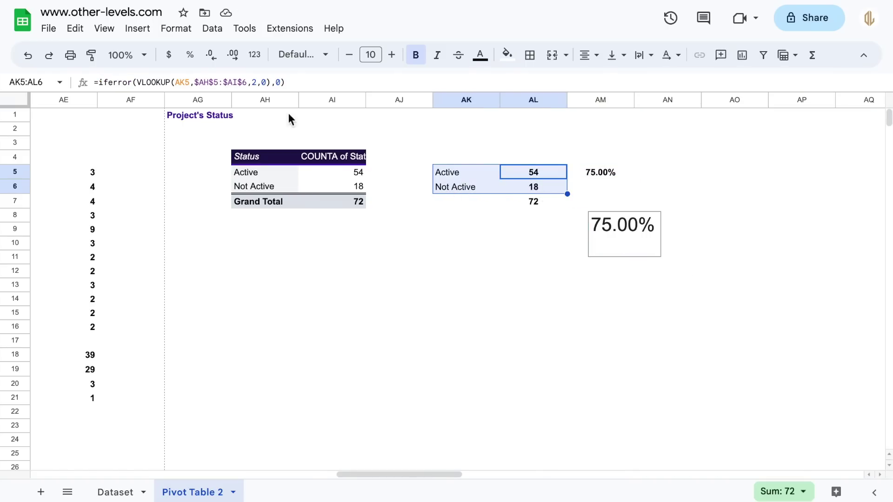
Insert a doughnut chart of Active versus Not Active from AK5:AL6 and shrink it.
left_click(138, 29)
left_click(166, 150)
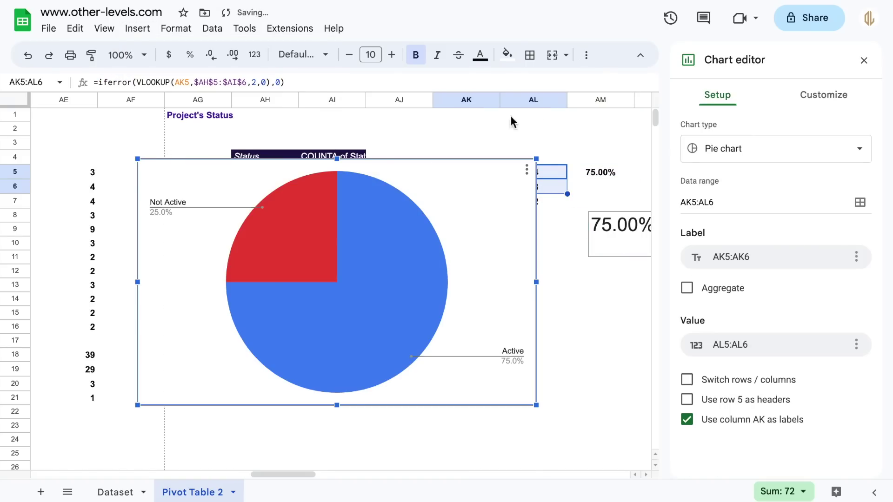
left_click(854, 151)
scroll(791, 333, "down", 5)
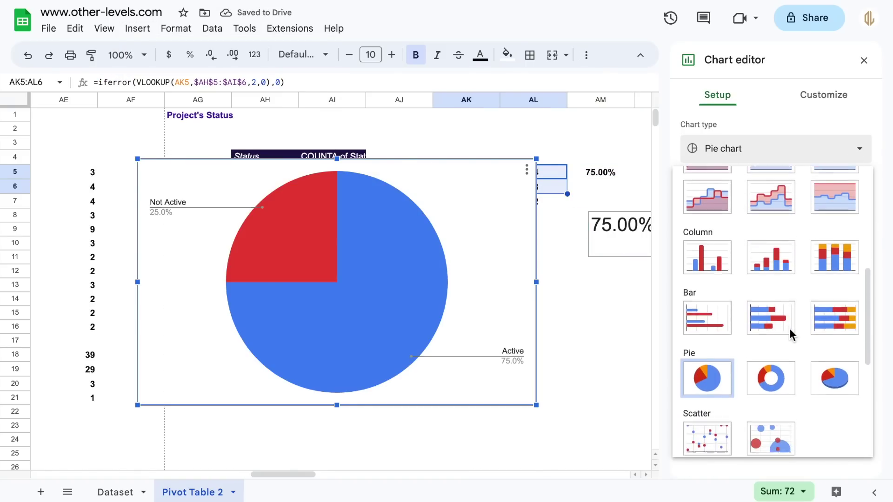
scroll(790, 334, "down", 1)
left_click(770, 343)
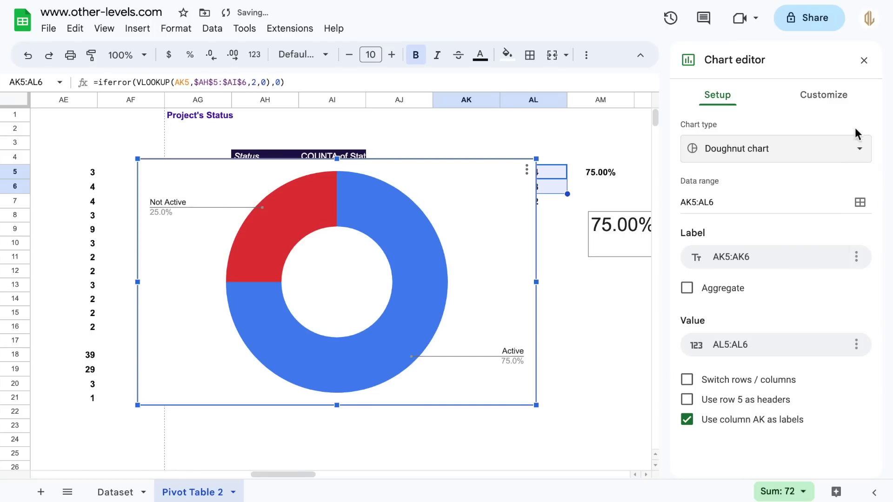
left_click(864, 60)
left_click_drag(537, 161, 285, 315)
left_click(541, 203)
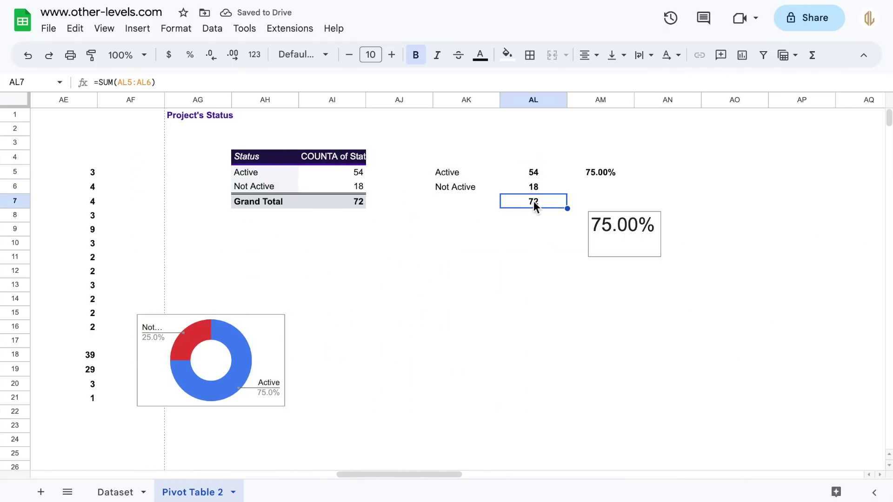
Insert a scorecard of the 72 total and move the 75.00% card down-left.
left_click(141, 29)
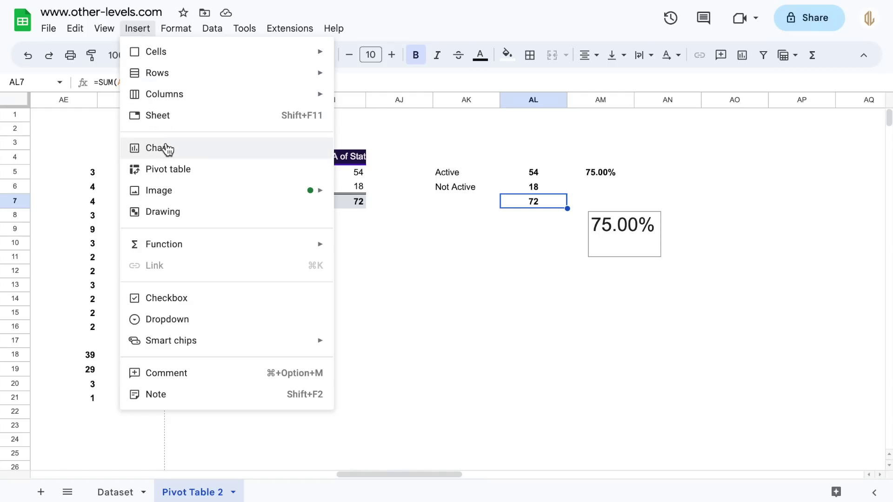
left_click(167, 149)
left_click(600, 271)
left_click(646, 219)
left_click_drag(646, 219, 324, 256)
Insert a second scorecard, shrink it and place it beside the 75.00% card.
left_click(533, 175)
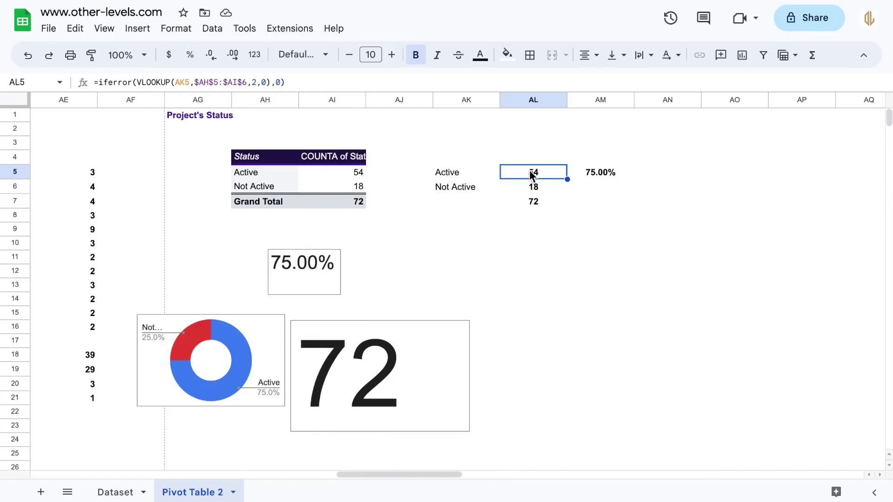
left_click(137, 28)
left_click(175, 148)
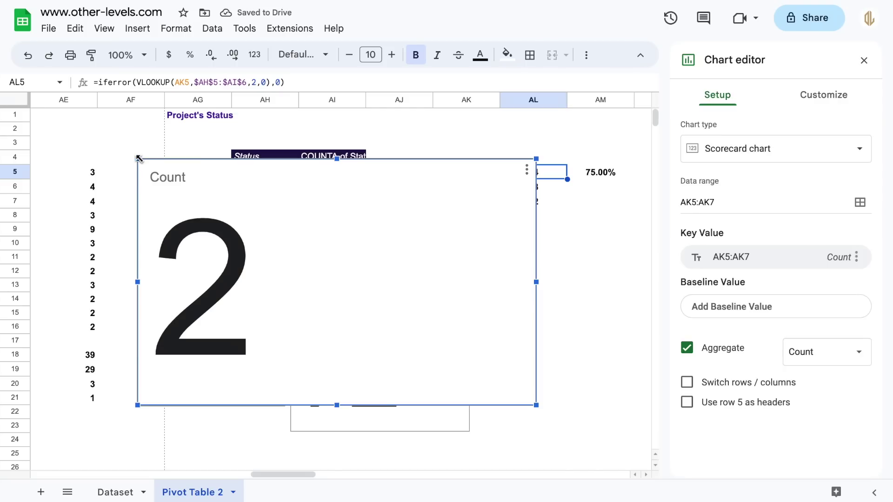
left_click_drag(137, 159, 495, 370)
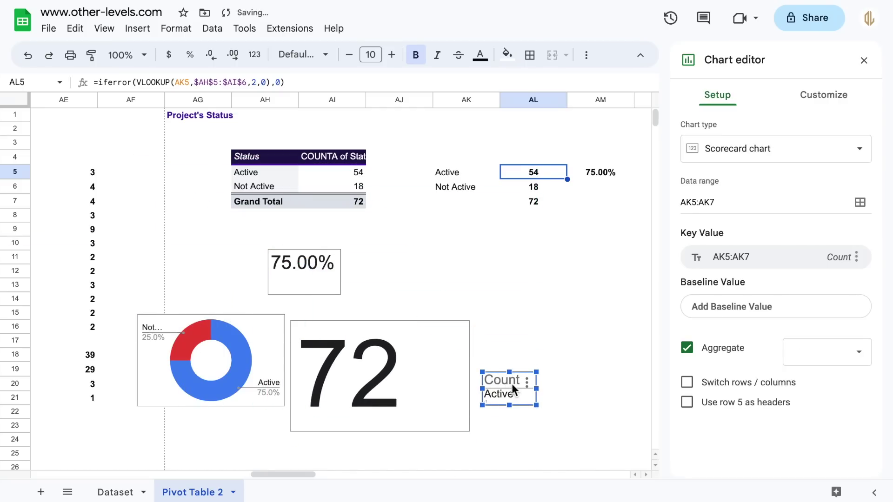
left_click_drag(529, 399, 413, 272)
Set the new scorecard's data range to AL5 and delete its Count title.
left_click(735, 202)
type("AL5")
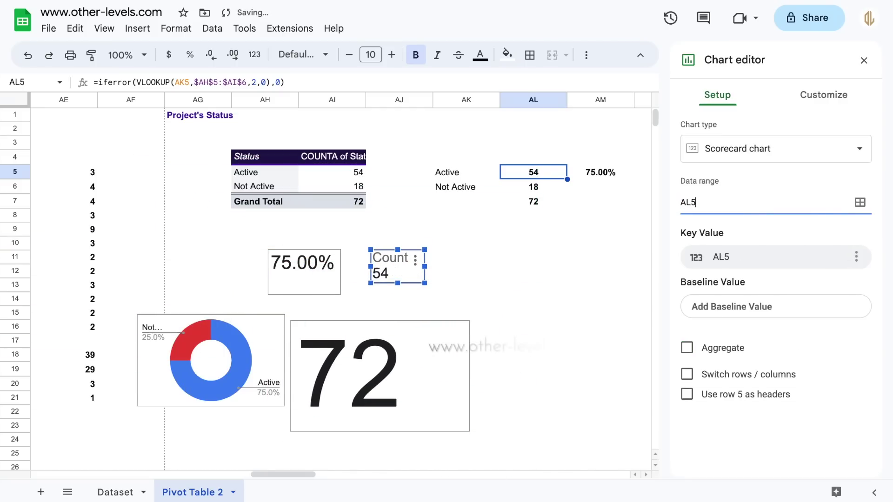
left_click(817, 106)
left_click(763, 261)
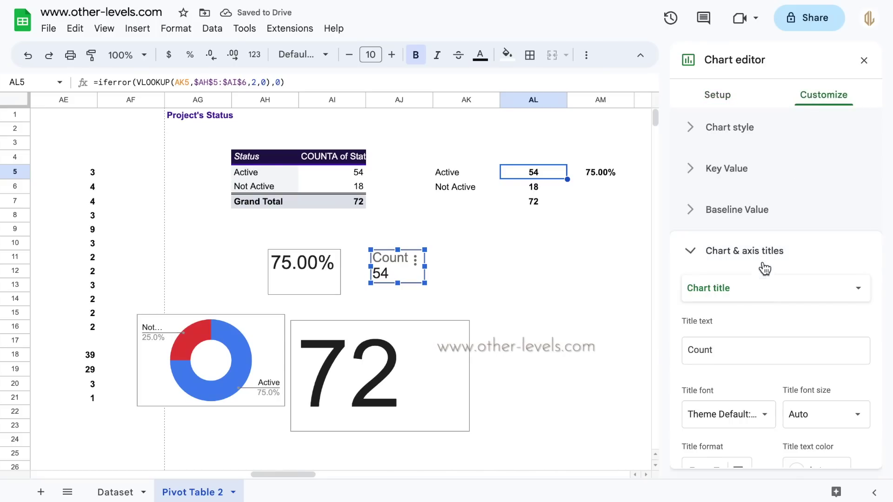
double_click(739, 346)
key("BackSpace")
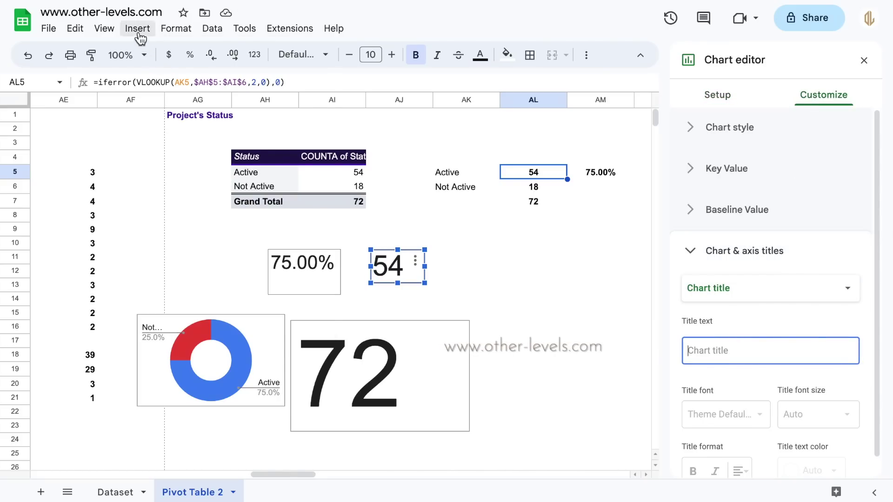
Add a white 'Active Projects' text drawing and move it with the charts onto the Main KPIs area.
left_click(137, 28)
left_click(177, 210)
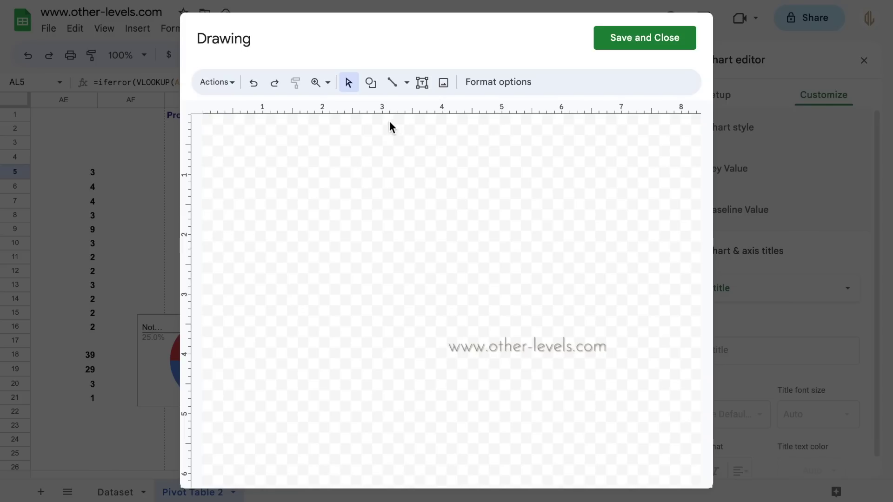
left_click(421, 90)
left_click_drag(319, 199, 454, 242)
type("Active Projects")
key("ctrl+a")
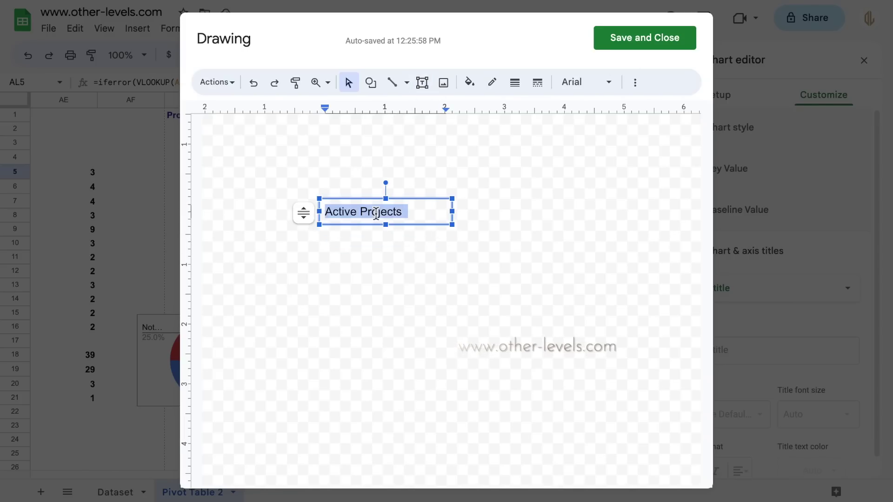
left_click(635, 82)
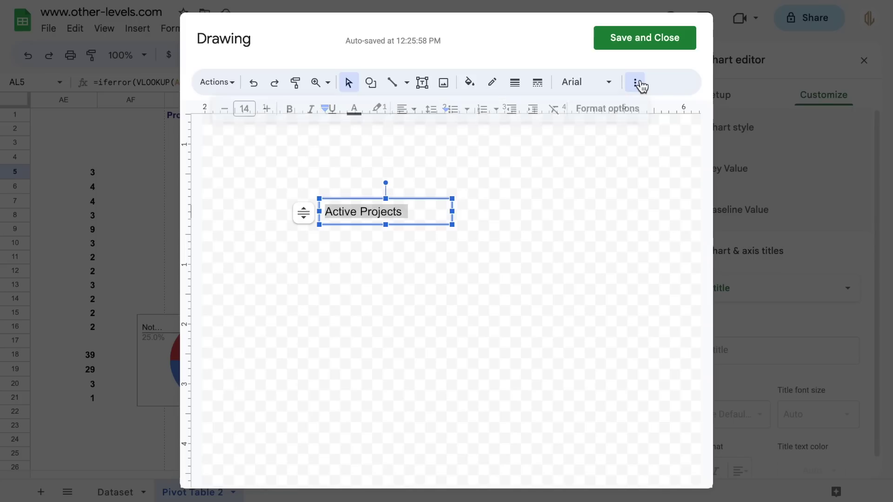
left_click(357, 110)
left_click(490, 179)
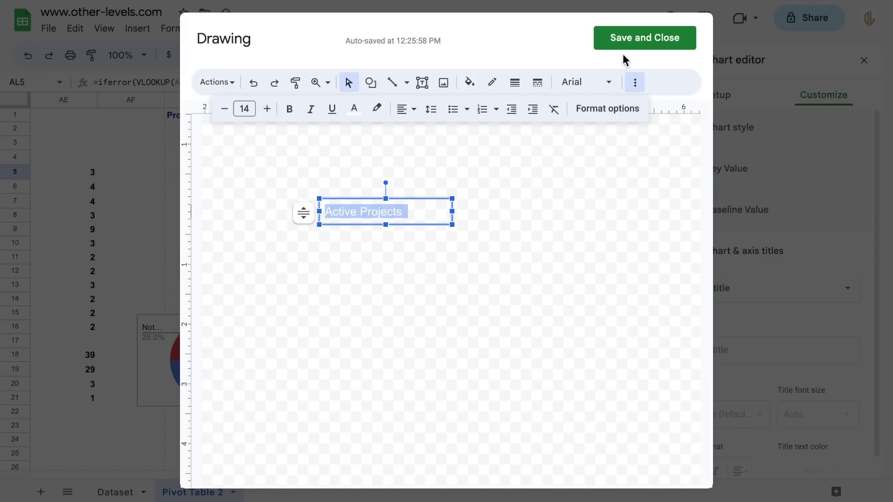
left_click(637, 48)
left_click(383, 309, "shift")
left_click_drag(383, 309, 56, 300)
Copy the AF:AG section into AN:AO and retitle its heading 'Project Type'.
scroll(725, 345, "right", 15)
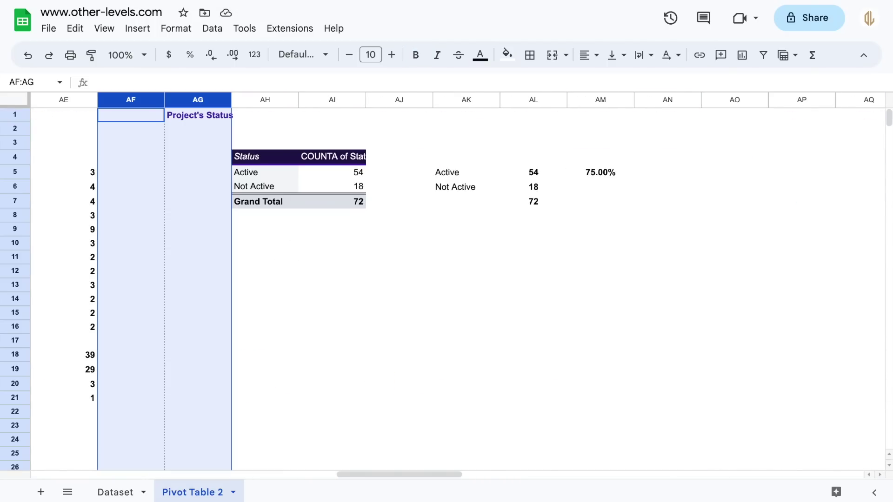
key("ctrl+c")
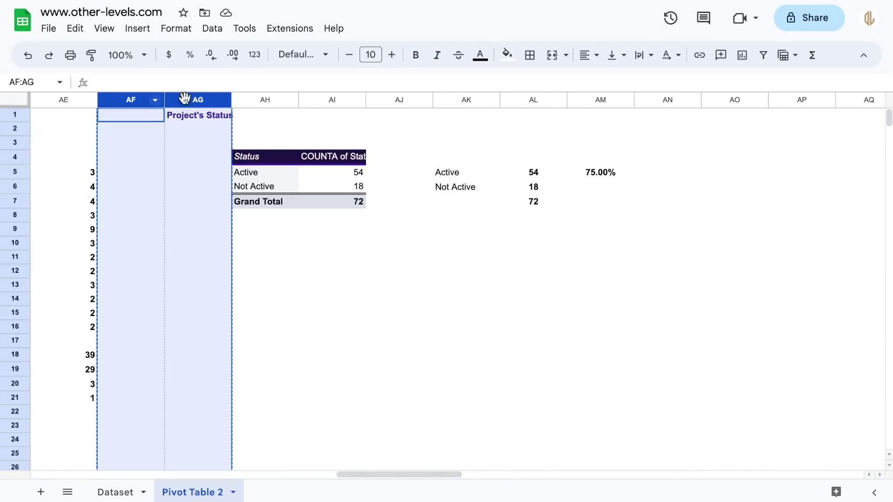
left_click(668, 99)
key("ctrl+v")
scroll(688, 253, "right", 10)
left_click(265, 115)
type("Project Type")
key("Return")
Copy the status pivot table and paste it at AP4.
scroll(282, 233, "left", 5)
left_click_drag(102, 157, 228, 201)
key("ctrl+c")
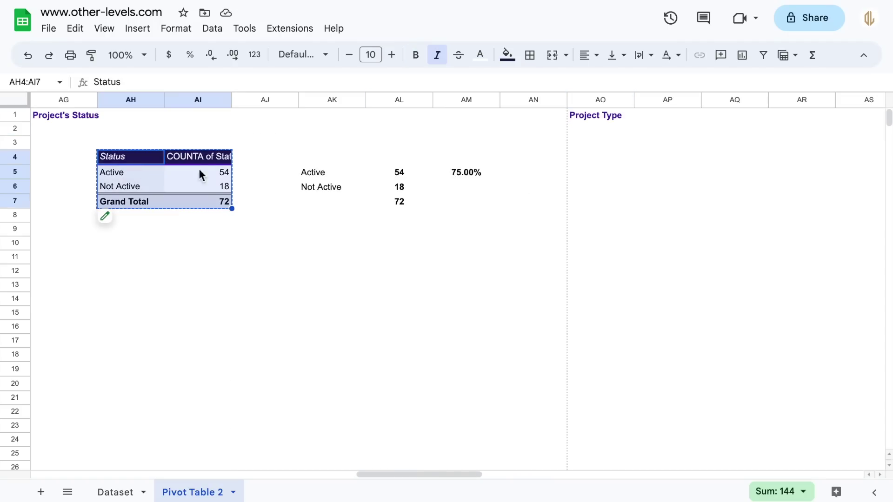
left_click(665, 157)
key("ctrl+v")
Make the pivot count projects by Project Type in Rows and Values, without totals.
scroll(355, 220, "right", 7)
left_click(722, 263)
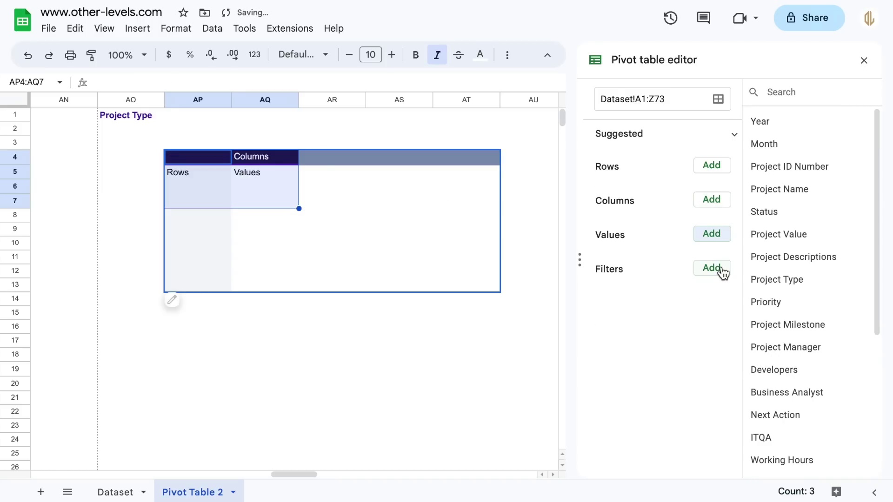
left_click_drag(772, 278, 712, 203)
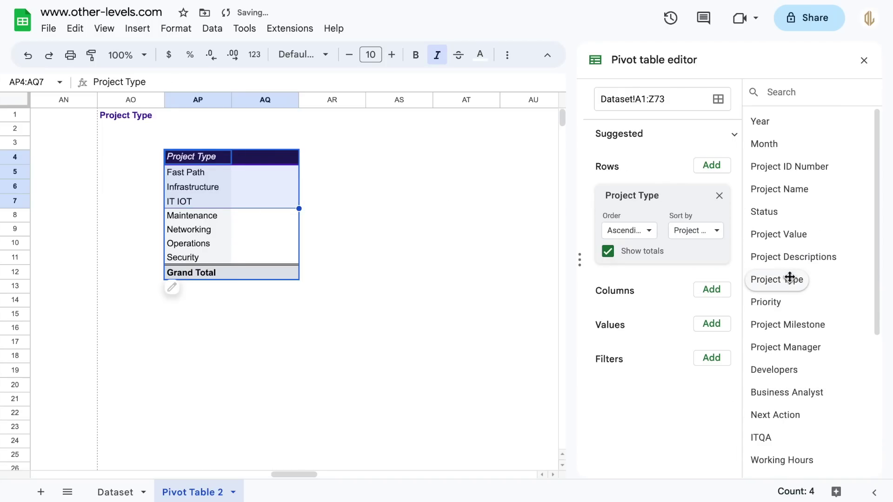
left_click_drag(790, 278, 646, 350)
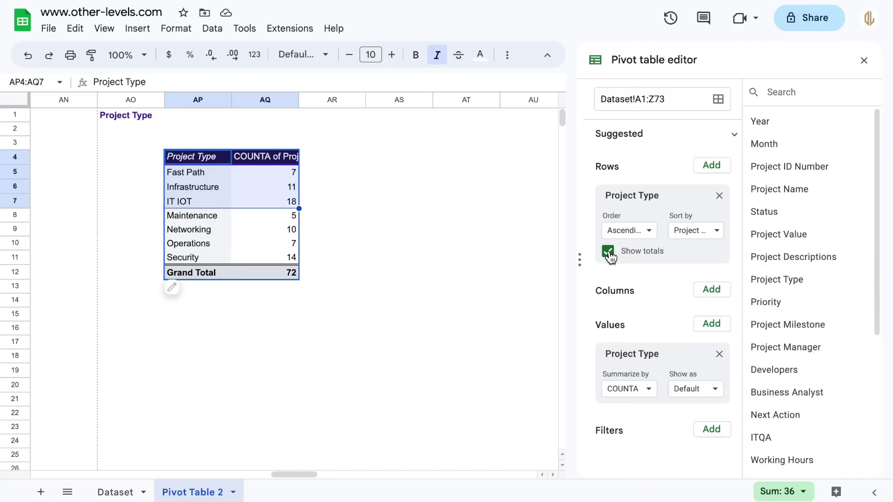
left_click(608, 252)
Insert a horizontal bar chart of the project type counts.
left_click(186, 173)
key("ctrl+a")
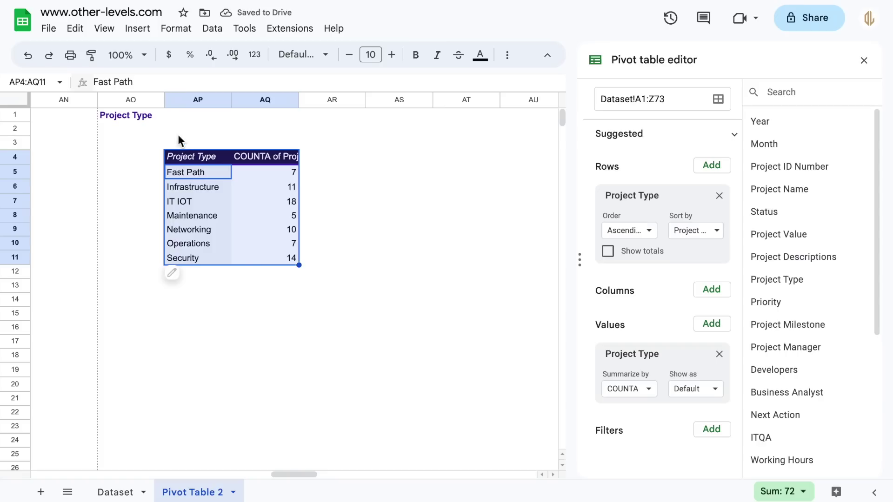
left_click(137, 29)
left_click(186, 146)
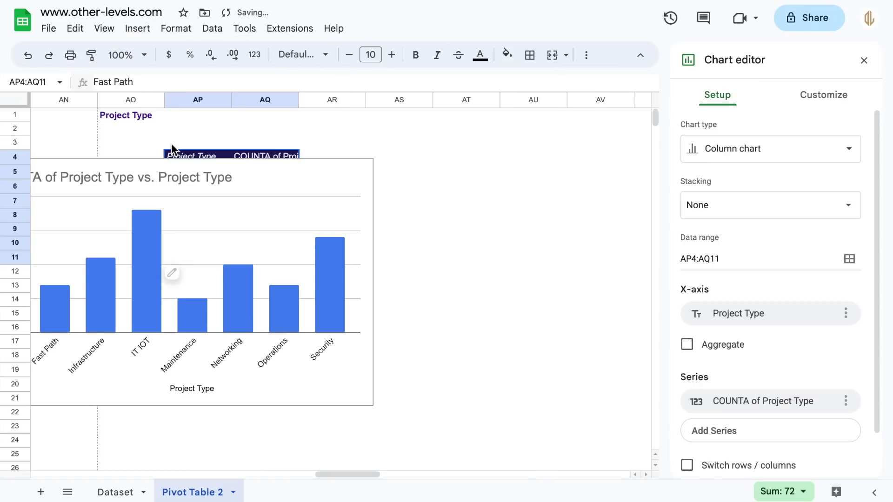
left_click(725, 149)
left_click(726, 269)
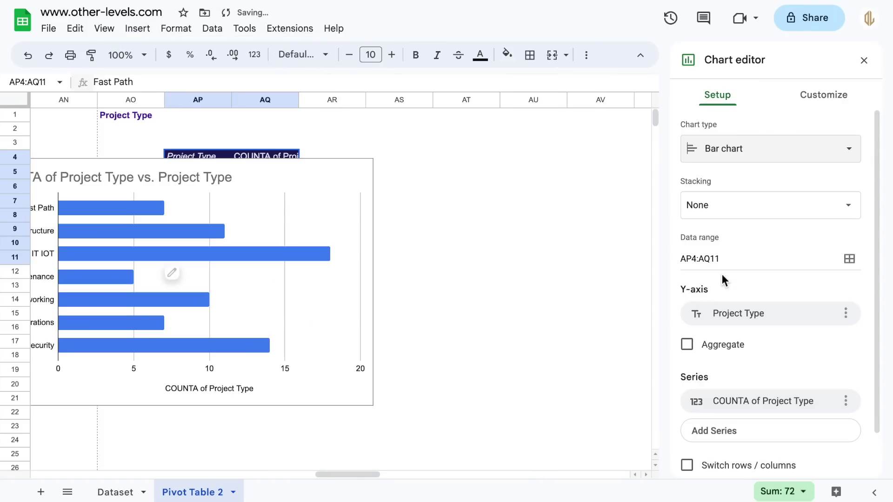